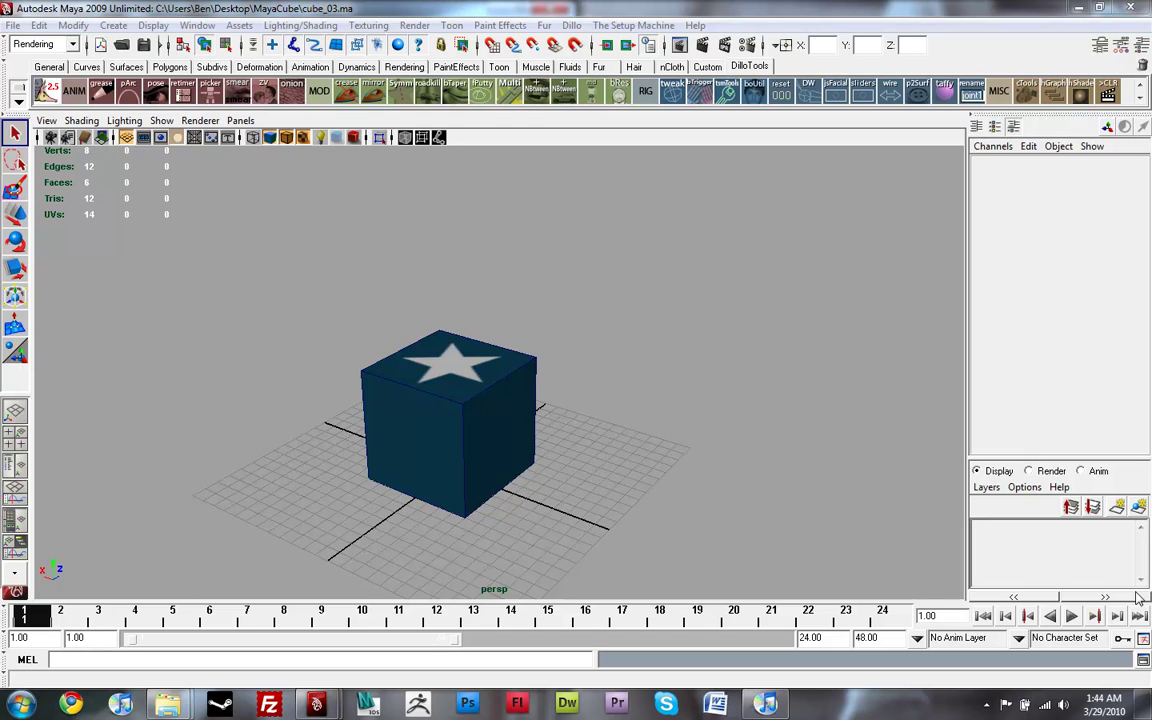
Try moving, rotating and scaling the cube, undoing each transformation and clearing the selection.
left_click(437, 387)
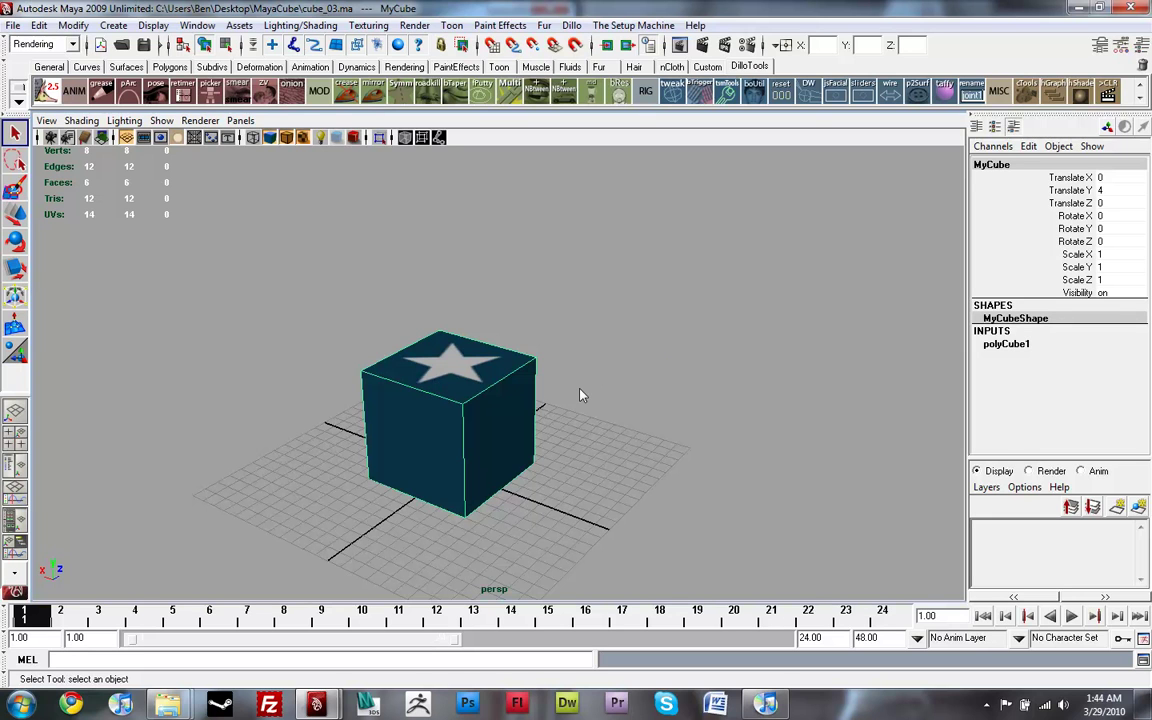
key("w")
left_click_drag(427, 465, 499, 437)
key("ctrl+z")
key("e")
key("ctrl+z")
key("r")
key("ctrl+z")
left_click(590, 482)
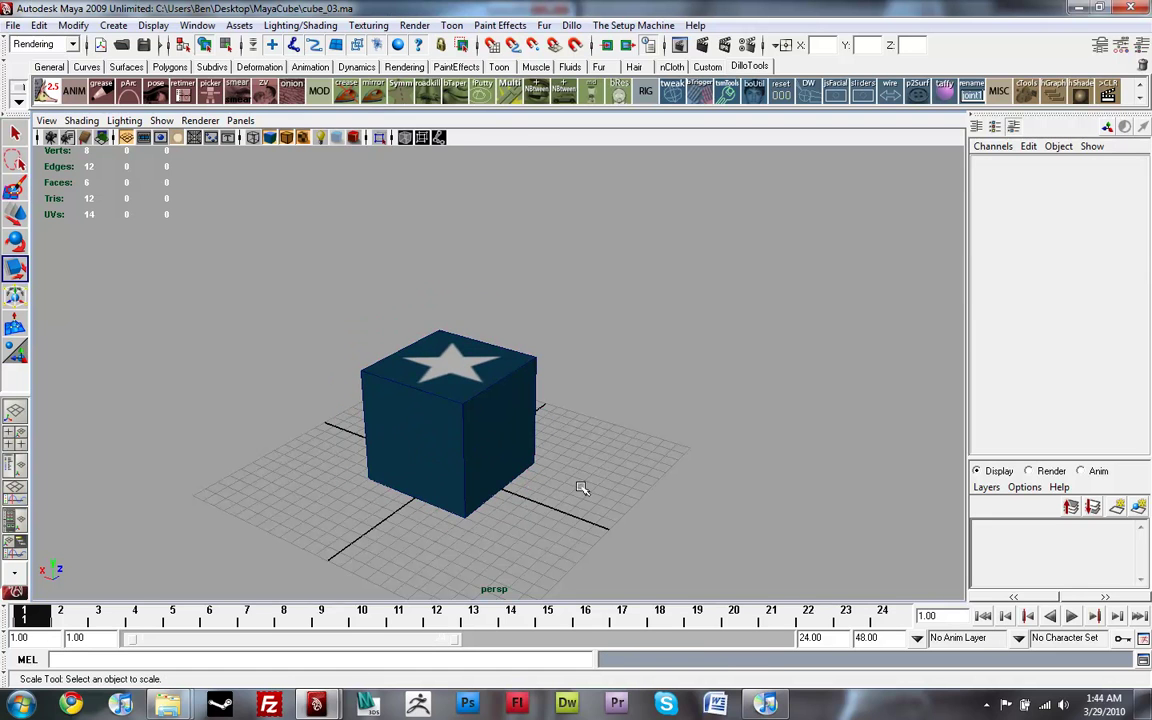
Select the cube and try scaling it vertically about its base pivot to about 0.78, undoing the change.
left_click(461, 479)
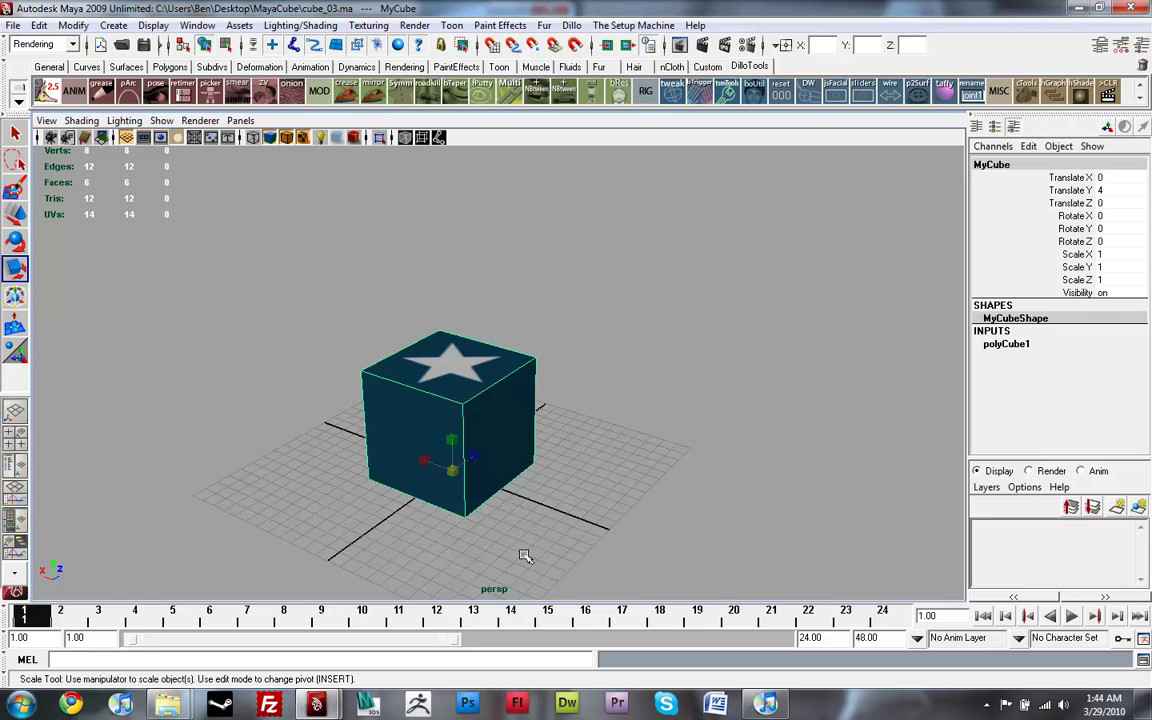
left_click_drag(487, 535, 580, 455, "alt")
scroll(536, 481, "up", 3)
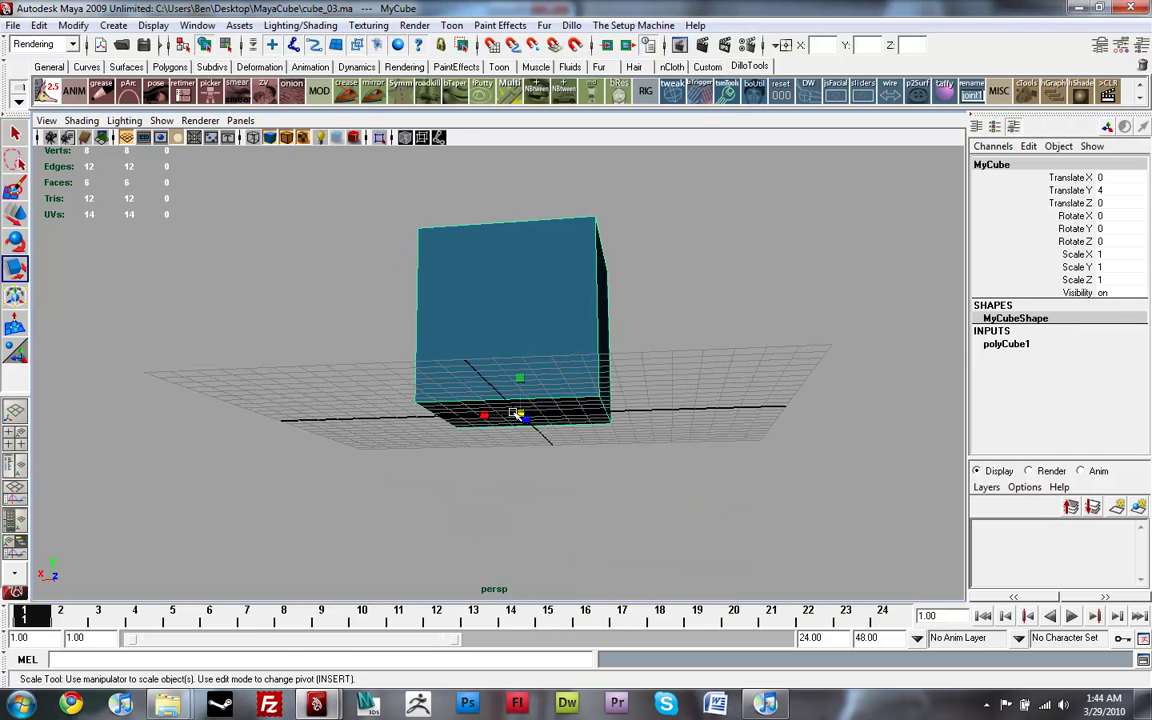
left_click_drag(647, 412, 560, 463, "alt")
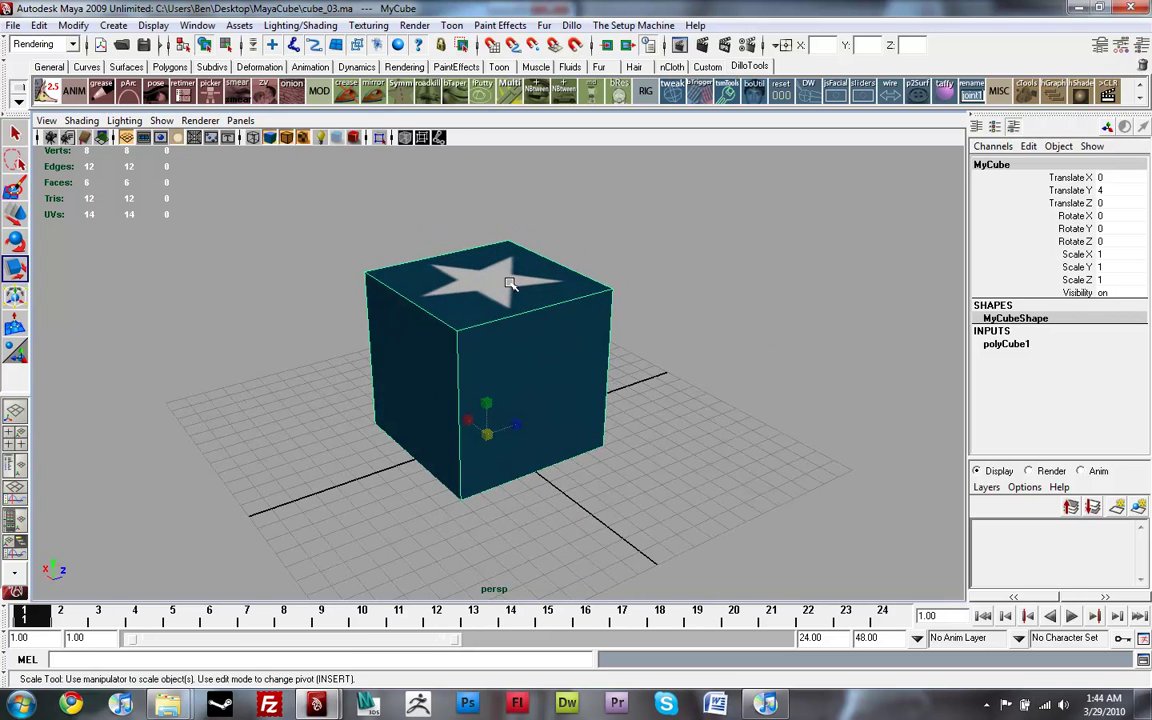
left_click_drag(641, 404, 748, 359, "alt")
left_click_drag(664, 354, 571, 406, "alt")
key("z")
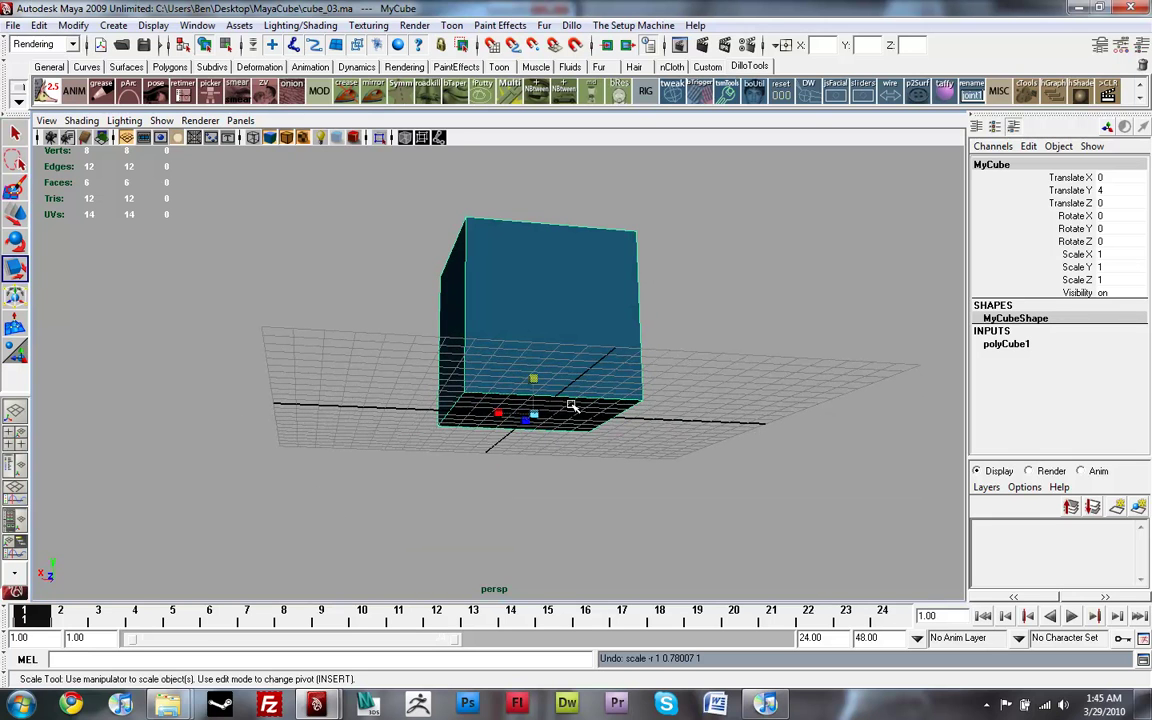
Try raising the cube's pivot from its base to the upper part of the cube, undoing the change.
key("w")
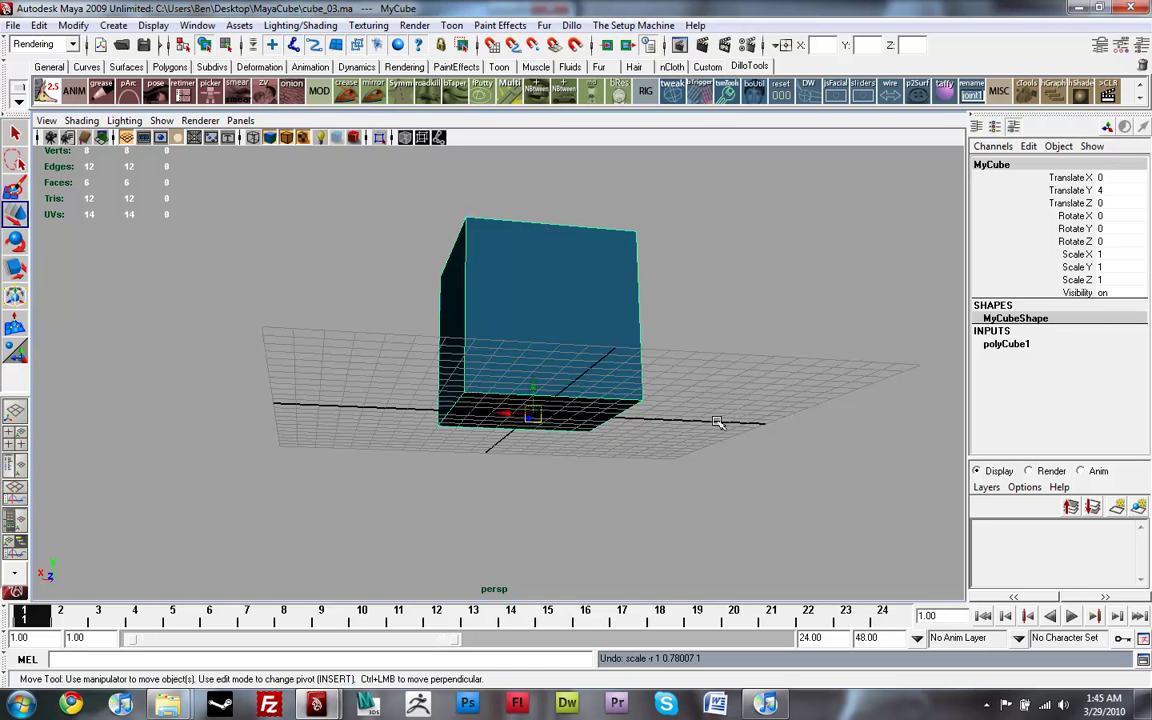
left_click_drag(731, 425, 690, 443, "alt")
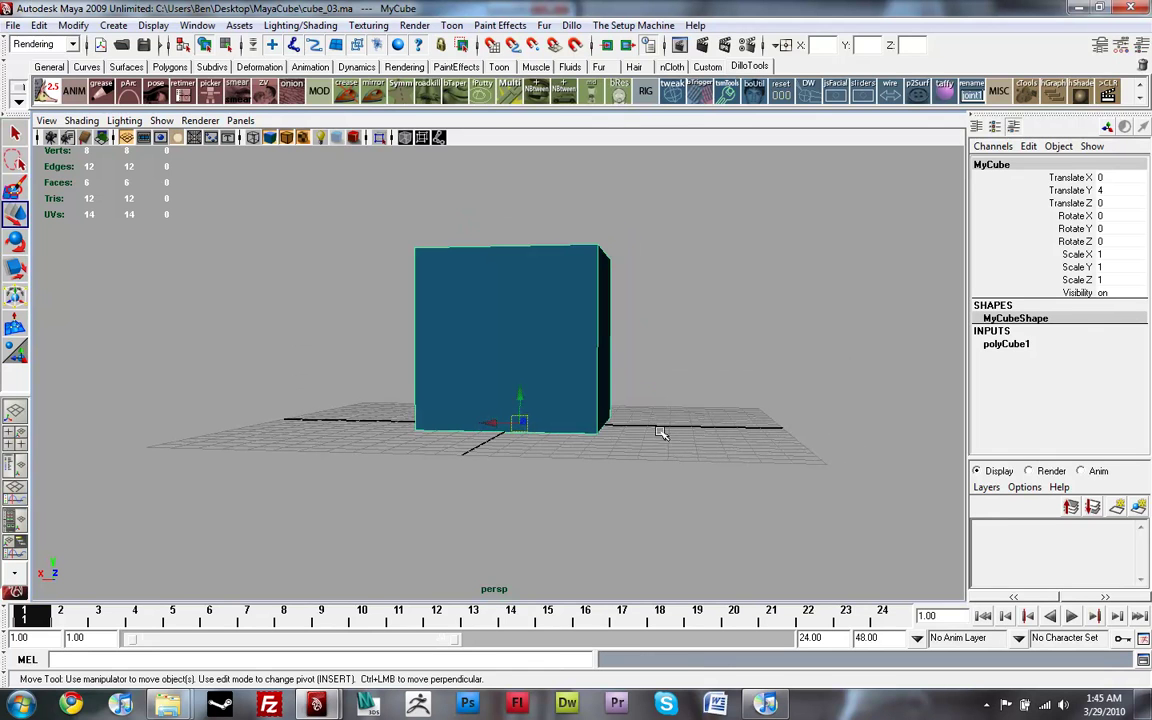
key("Insert")
left_click_drag(518, 408, 519, 314)
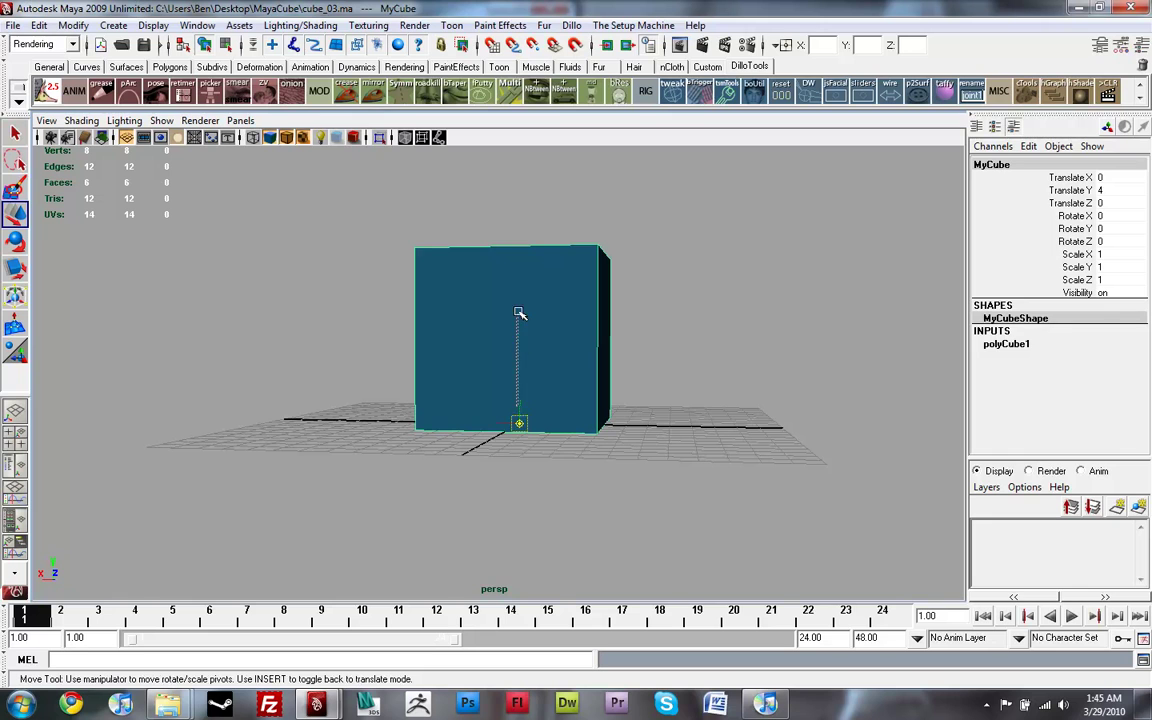
key("ctrl+z")
left_click(521, 410)
key("Insert")
left_click_drag(516, 412, 519, 272)
key("Insert")
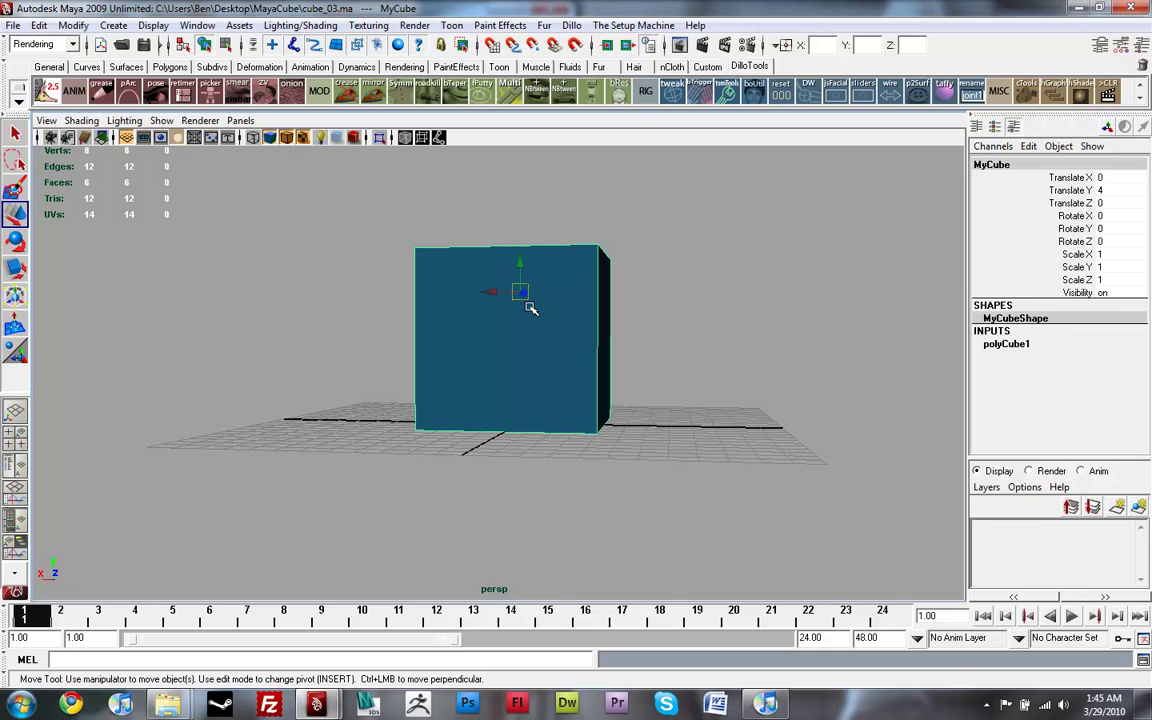
key("ctrl+z")
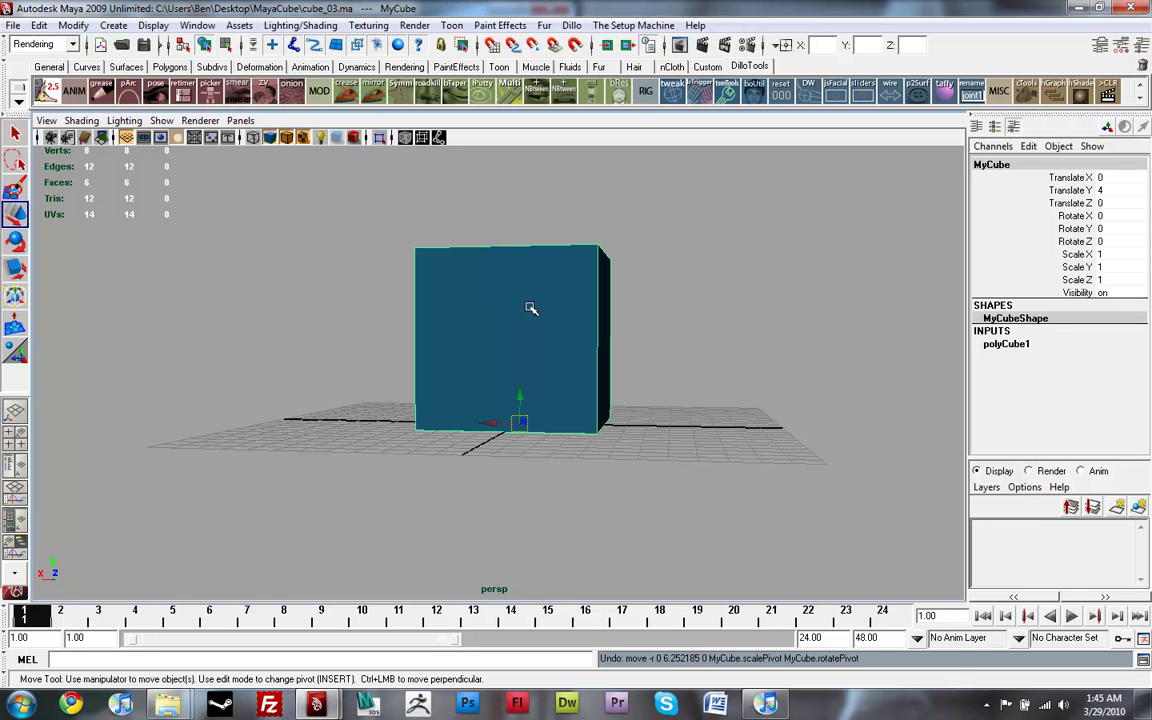
Move the cube along X to about 16.3 and set a key on all its channels at frame 1.
left_click(679, 367)
key("6")
left_click_drag(658, 360, 643, 404, "alt")
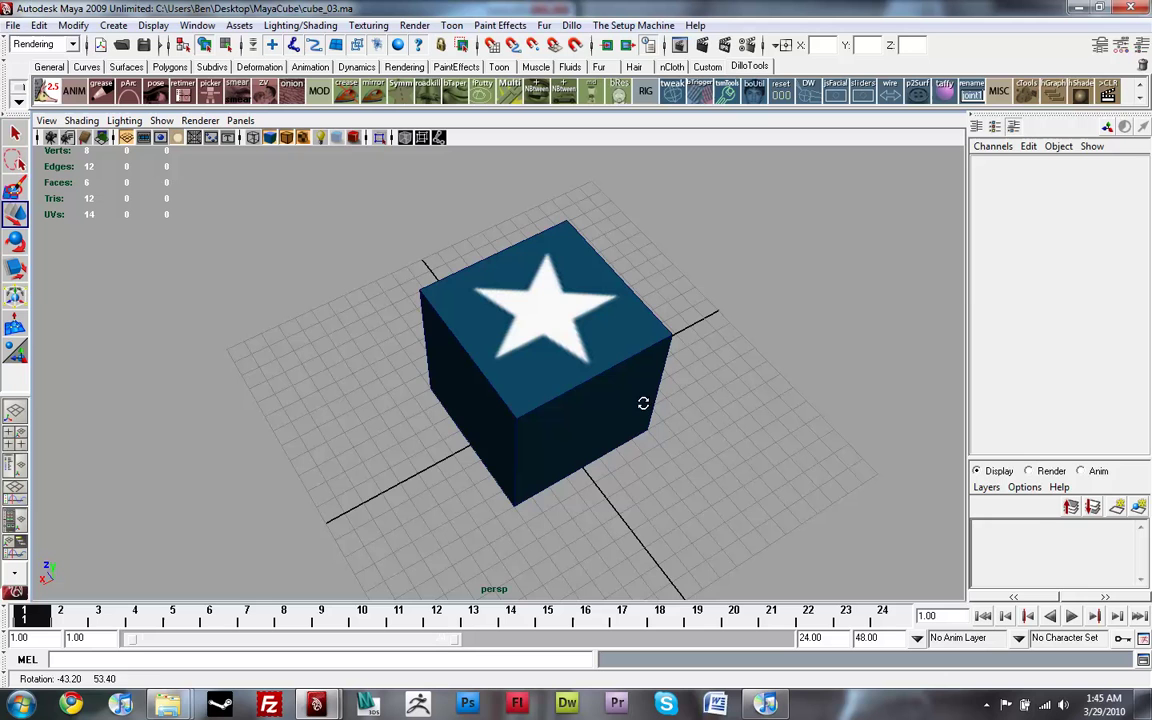
left_click(594, 328)
scroll(614, 341, "down", 8)
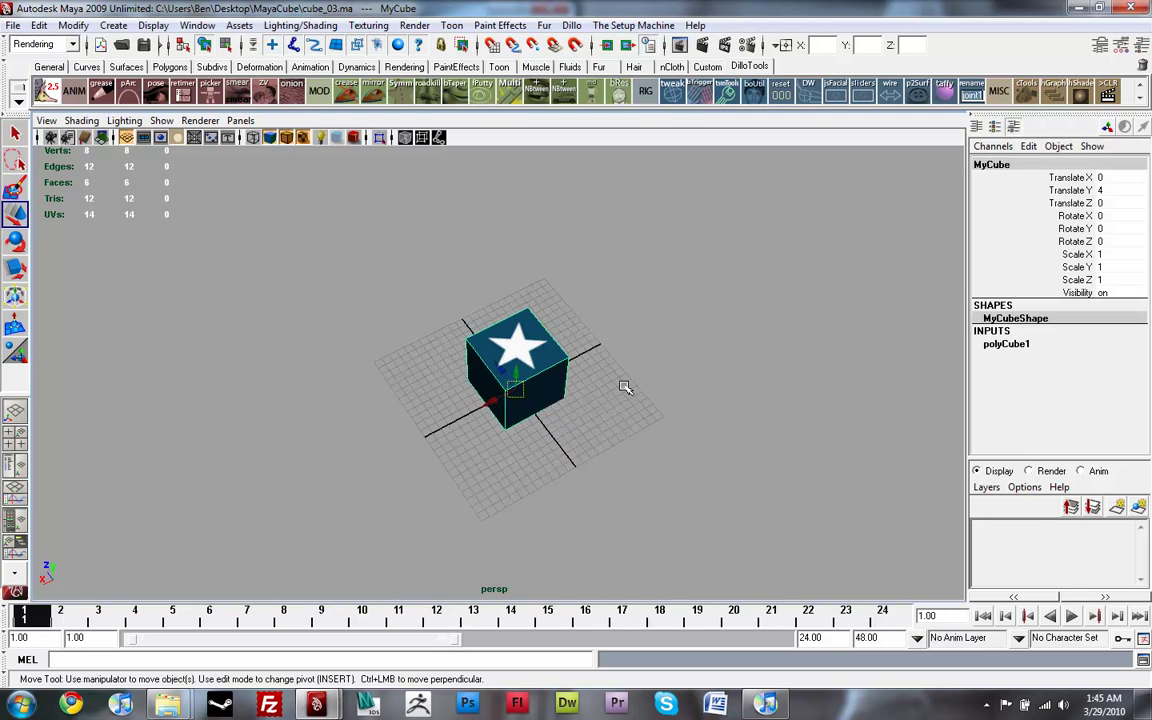
scroll(634, 376, "up", 5)
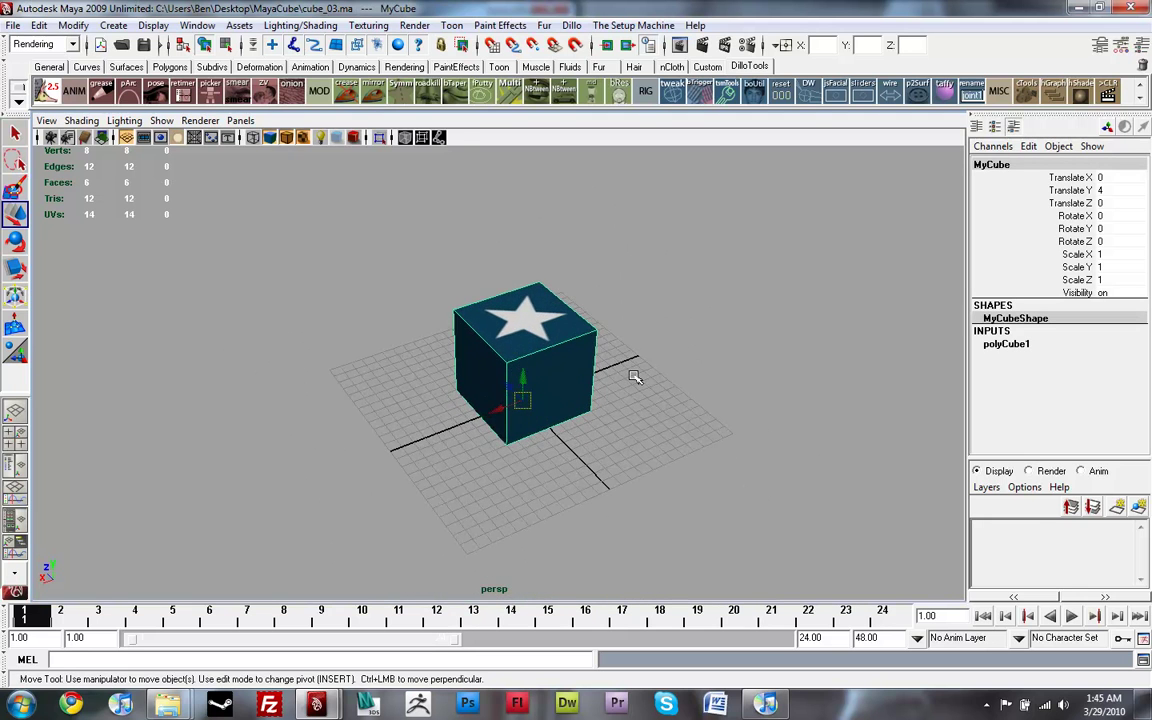
left_click_drag(496, 411, 315, 478)
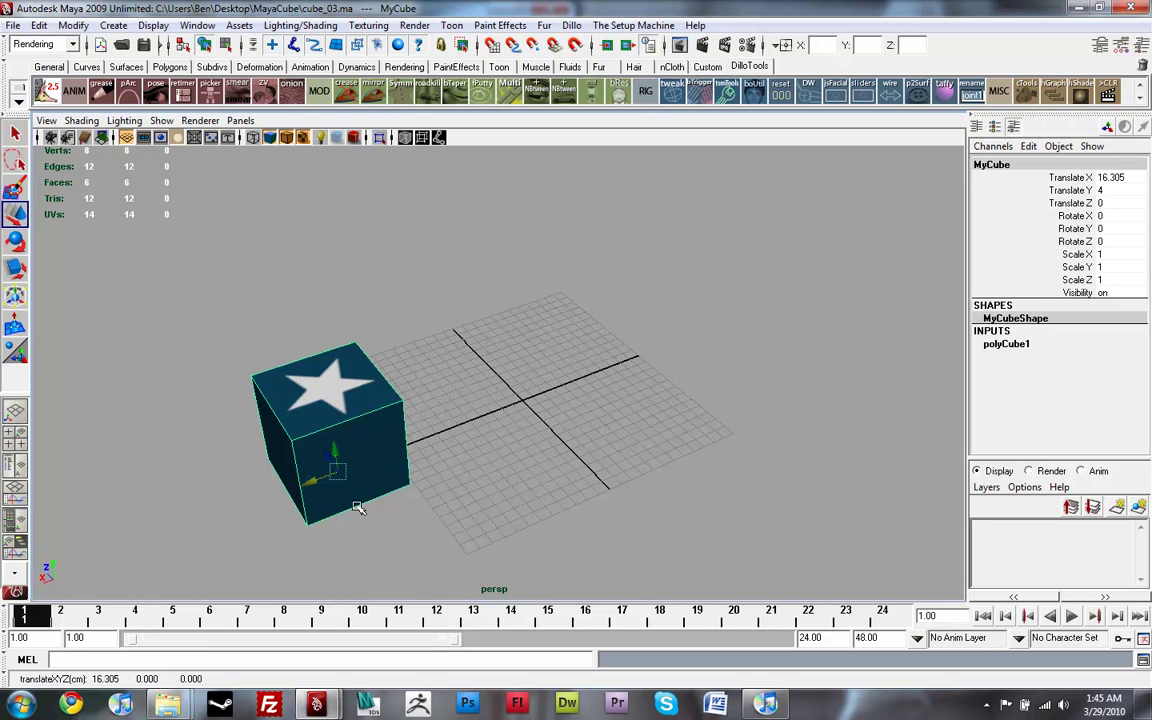
key("s")
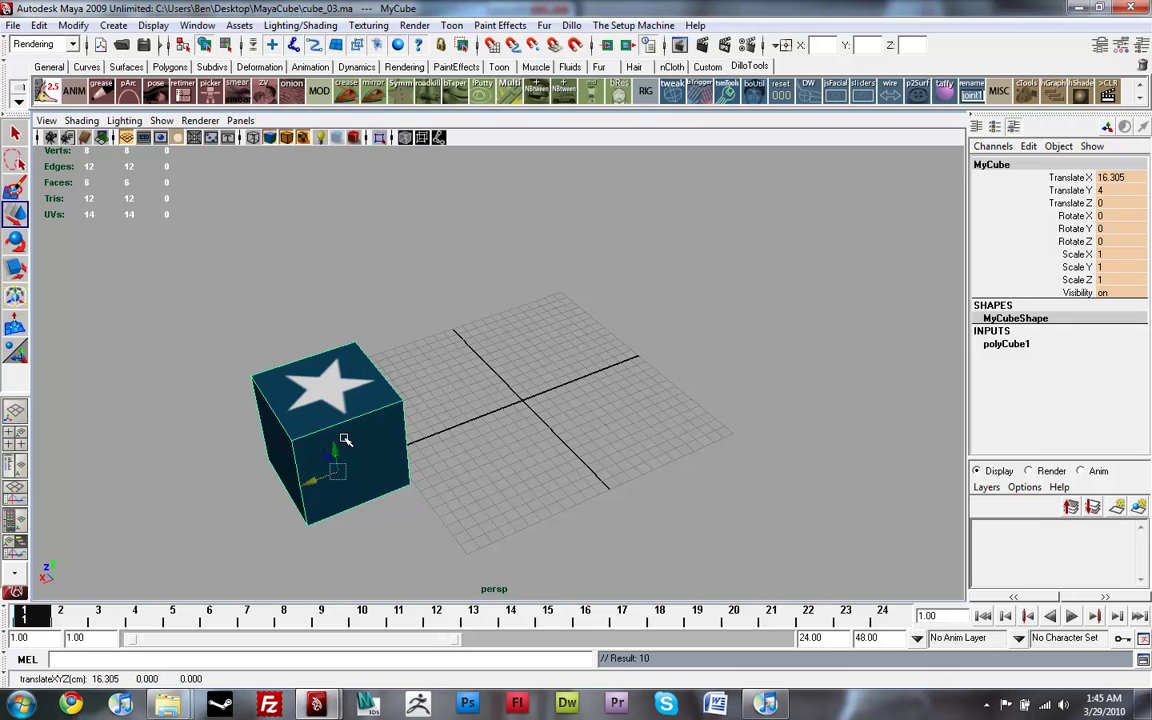
Move the cube across the grid to about -16 in X and key that pose at frame 14.
left_click_drag(305, 490, 668, 393)
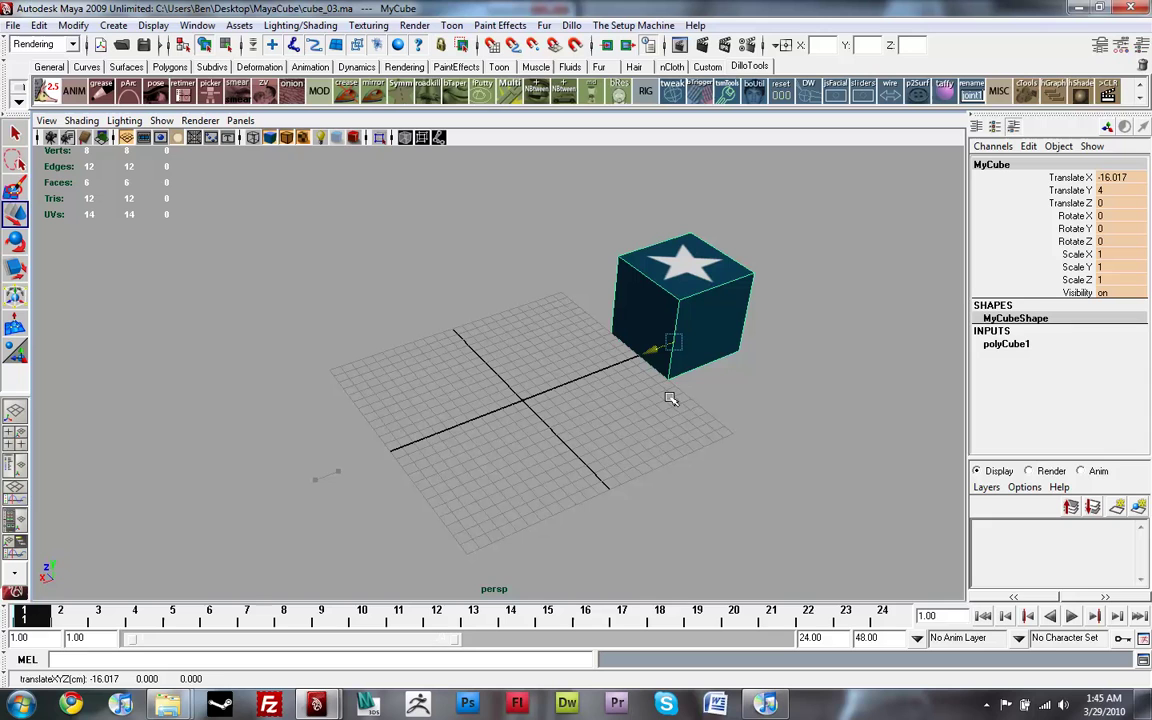
left_click(427, 622)
key("alt+v")
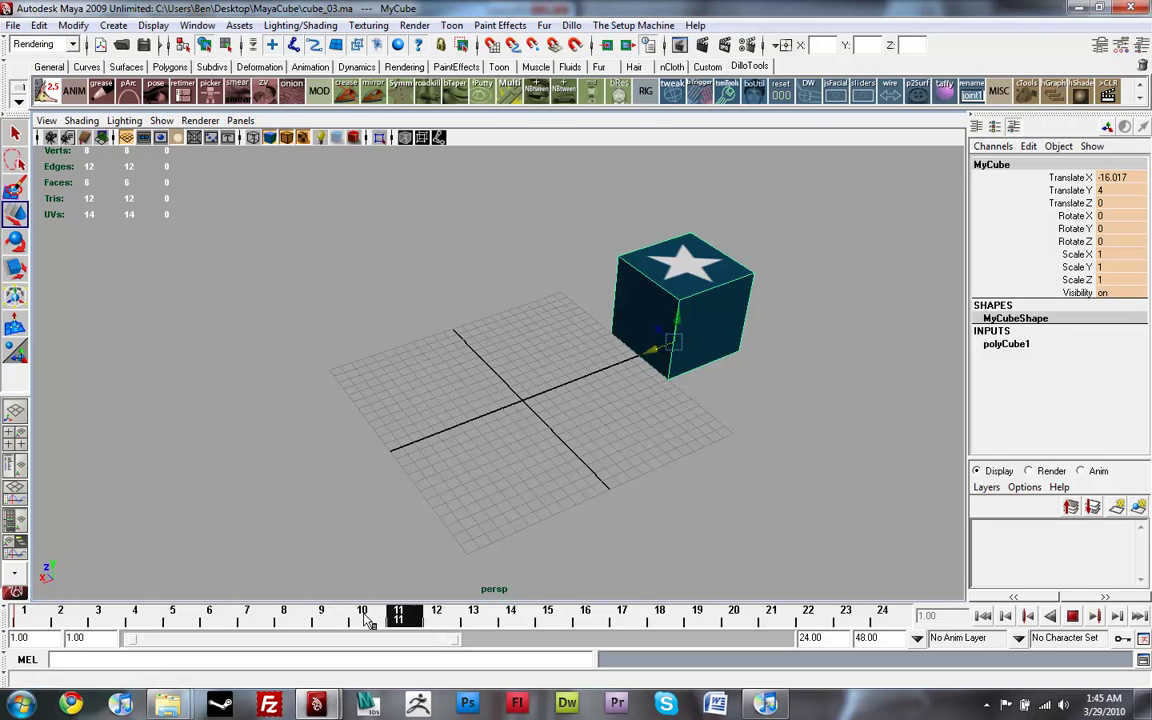
left_click_drag(437, 620, 511, 622)
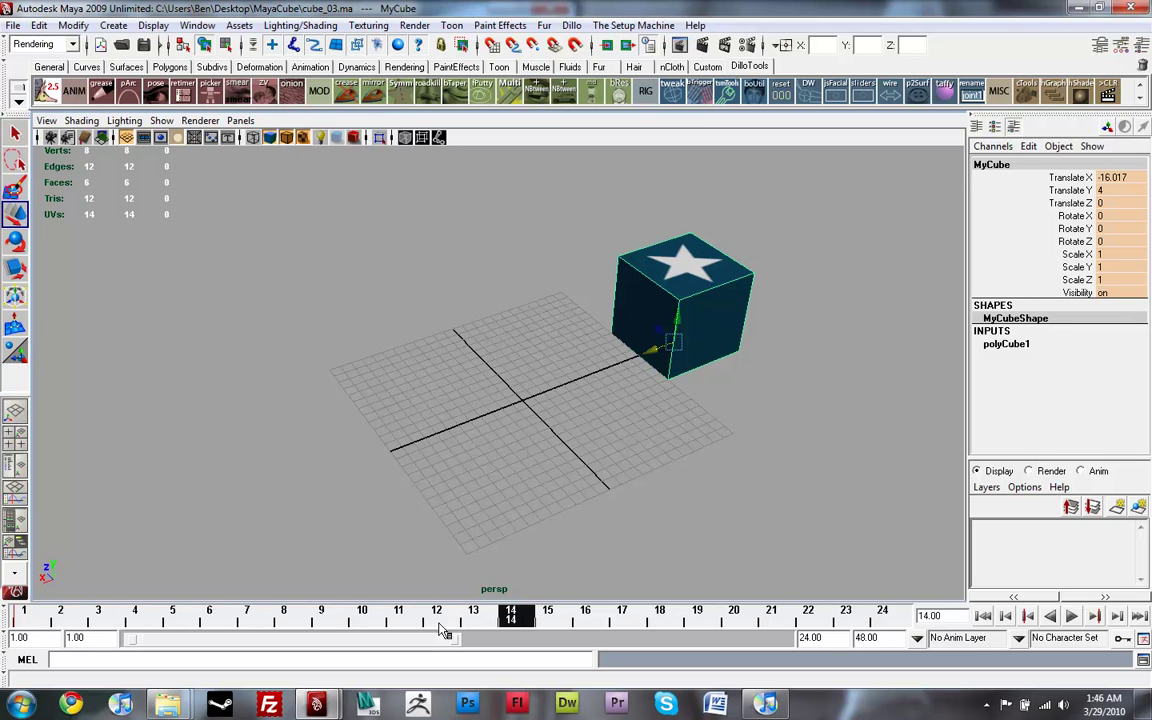
key("s")
Raise the cube to about 22.3 in Y at frame 7 as the peak of the jump, and play back the animation.
left_click(252, 618)
left_click_drag(508, 388, 520, 177)
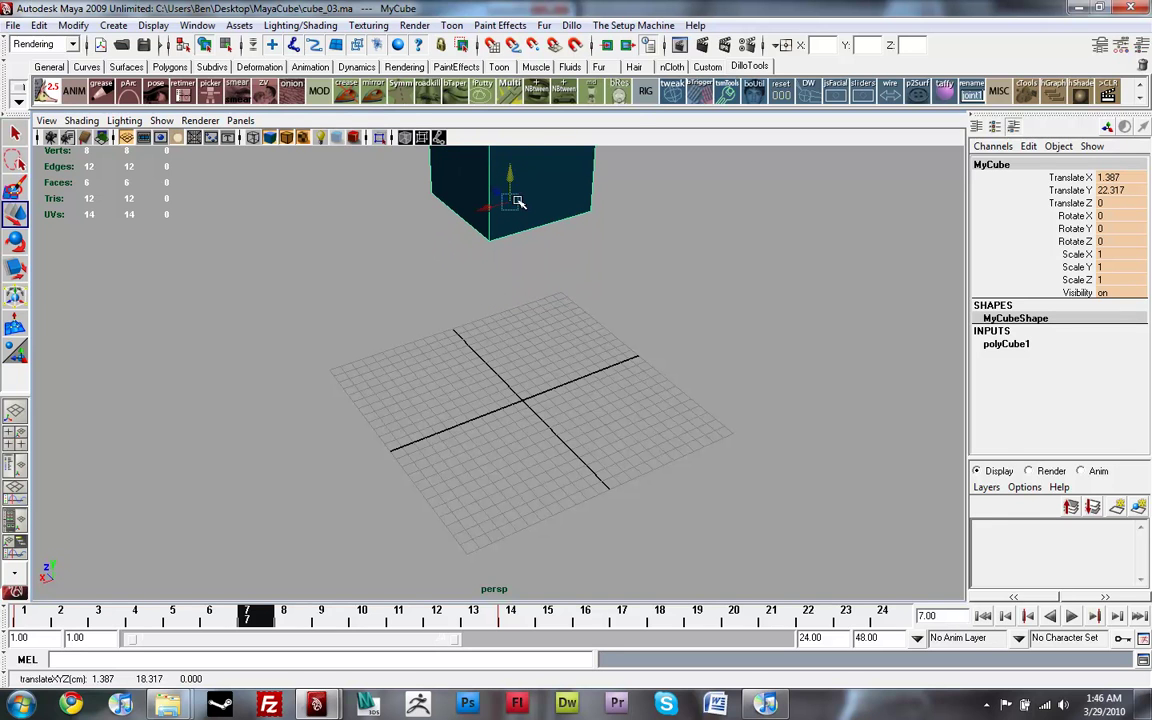
middle_click_drag(591, 476, 635, 502, "alt")
left_click_drag(635, 502, 626, 418, "alt")
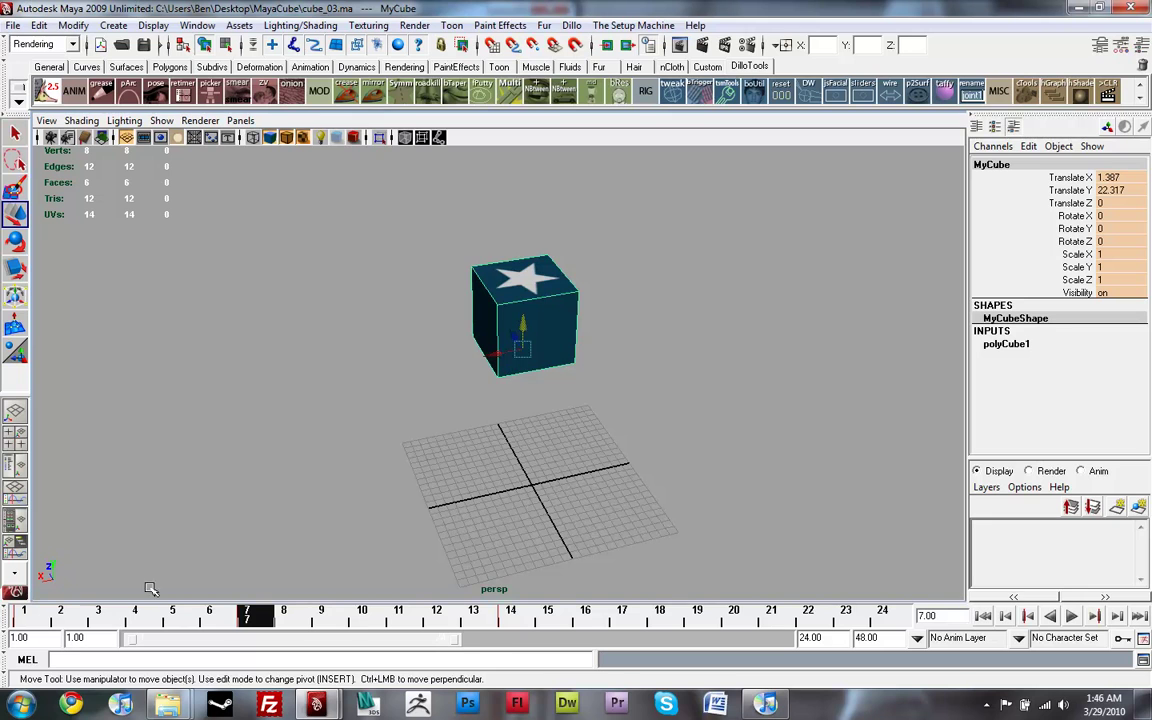
key("alt+v")
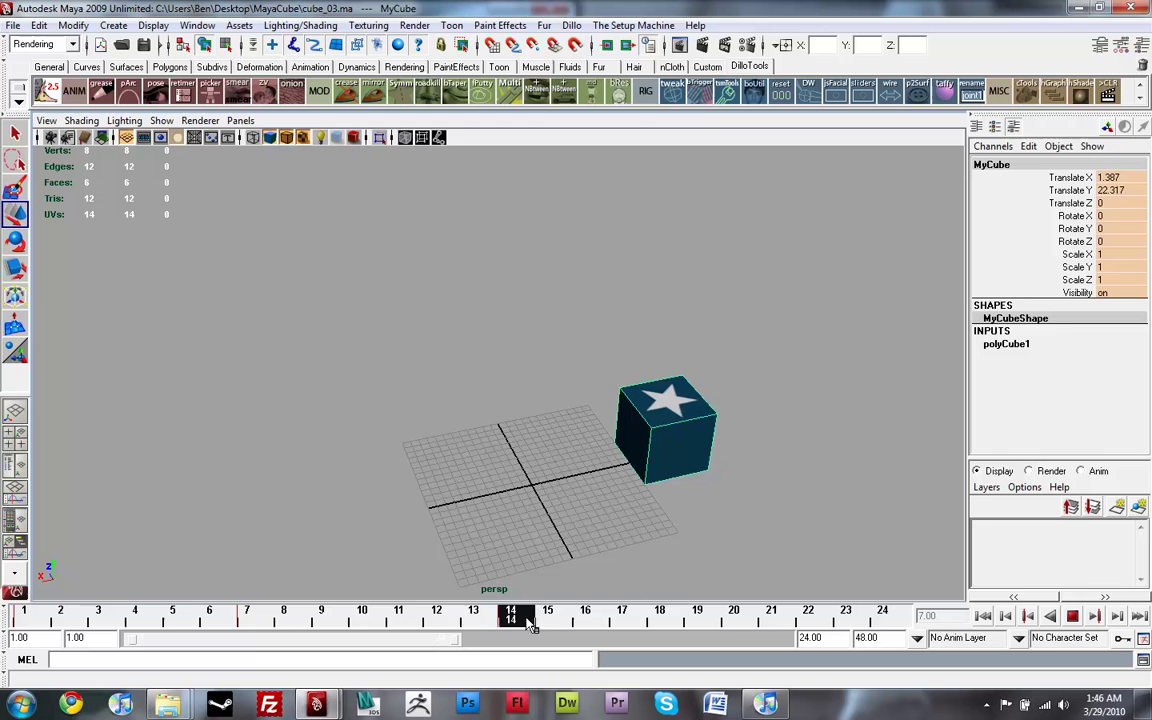
Hold the cube's landed pose by setting a key at frame 17.
left_click_drag(488, 615, 526, 624)
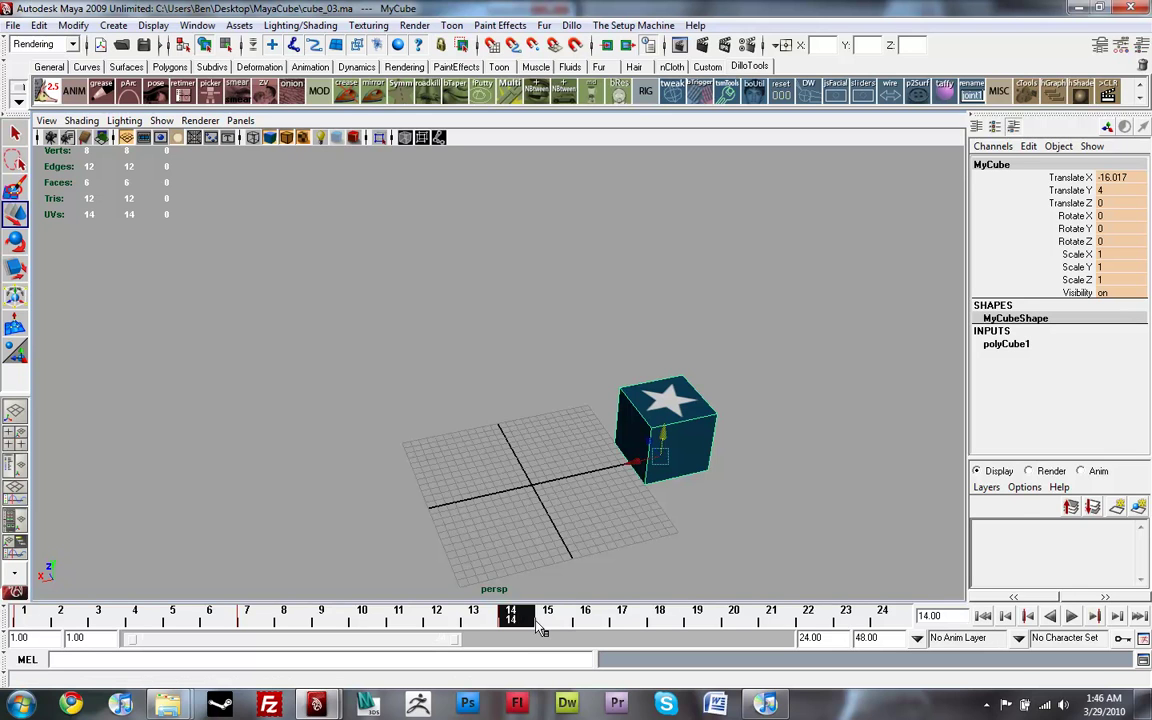
left_click_drag(524, 622, 624, 622)
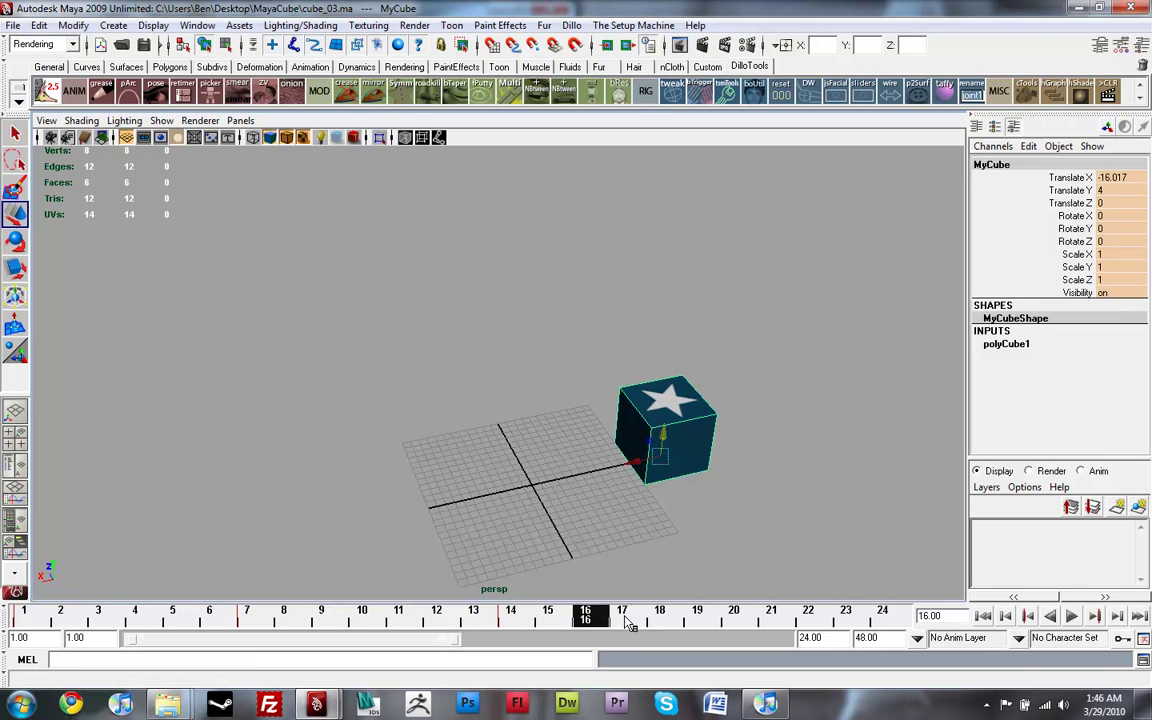
key("s")
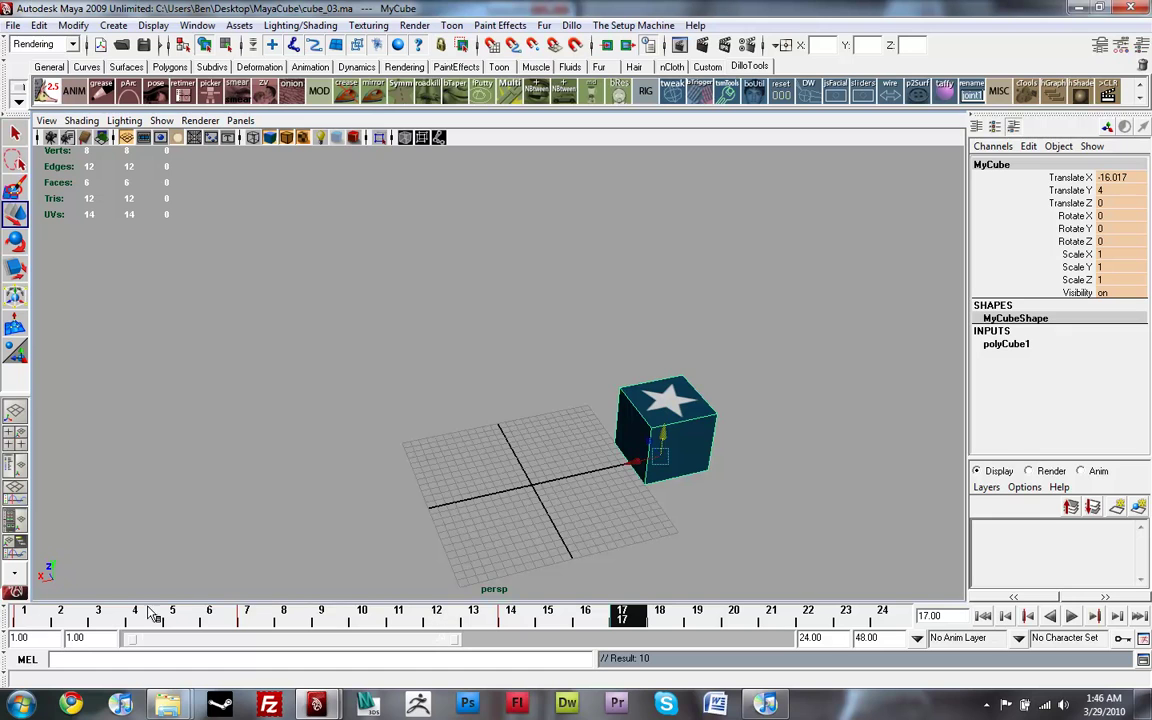
Copy the cube's mid-air key from frame 7 and paste it at frame 24.
left_click(250, 615)
right_click(240, 615)
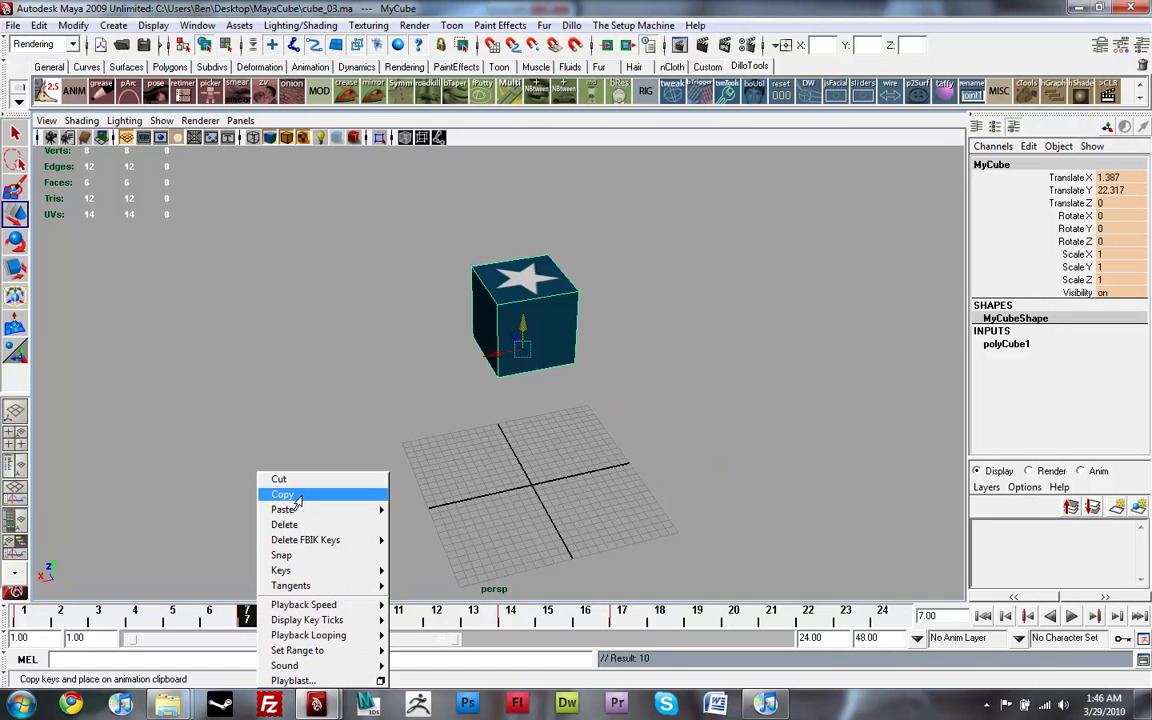
left_click(270, 450)
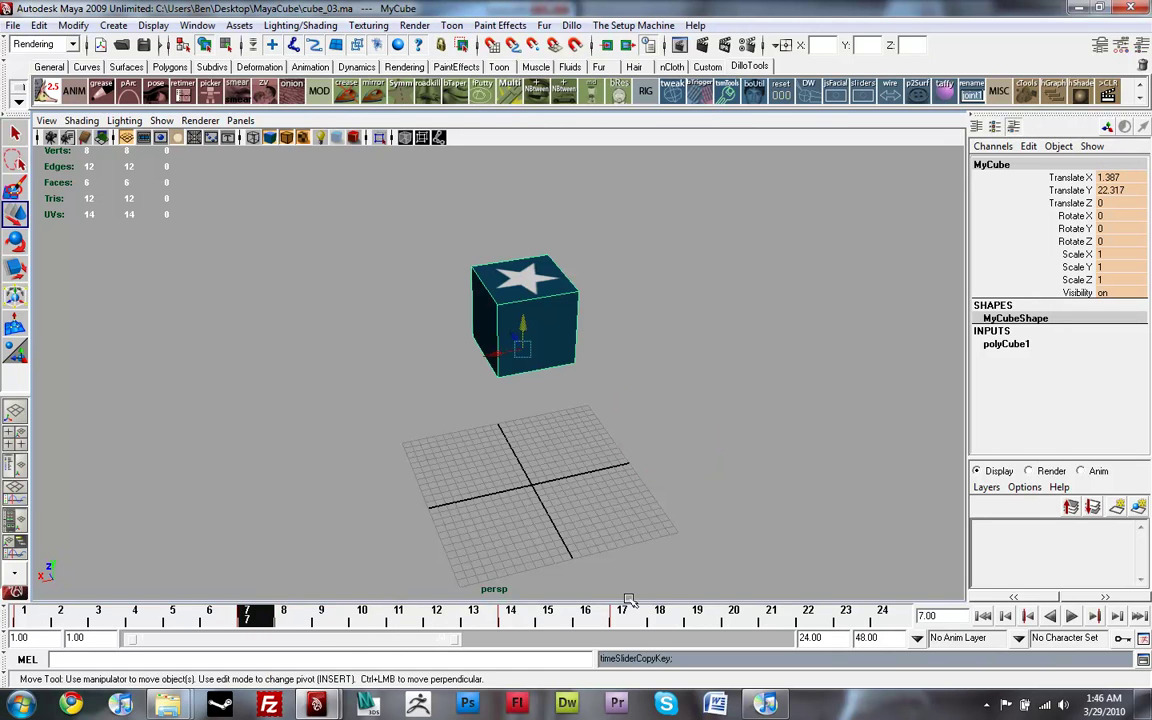
left_click(847, 615)
left_click(881, 615)
right_click(884, 615)
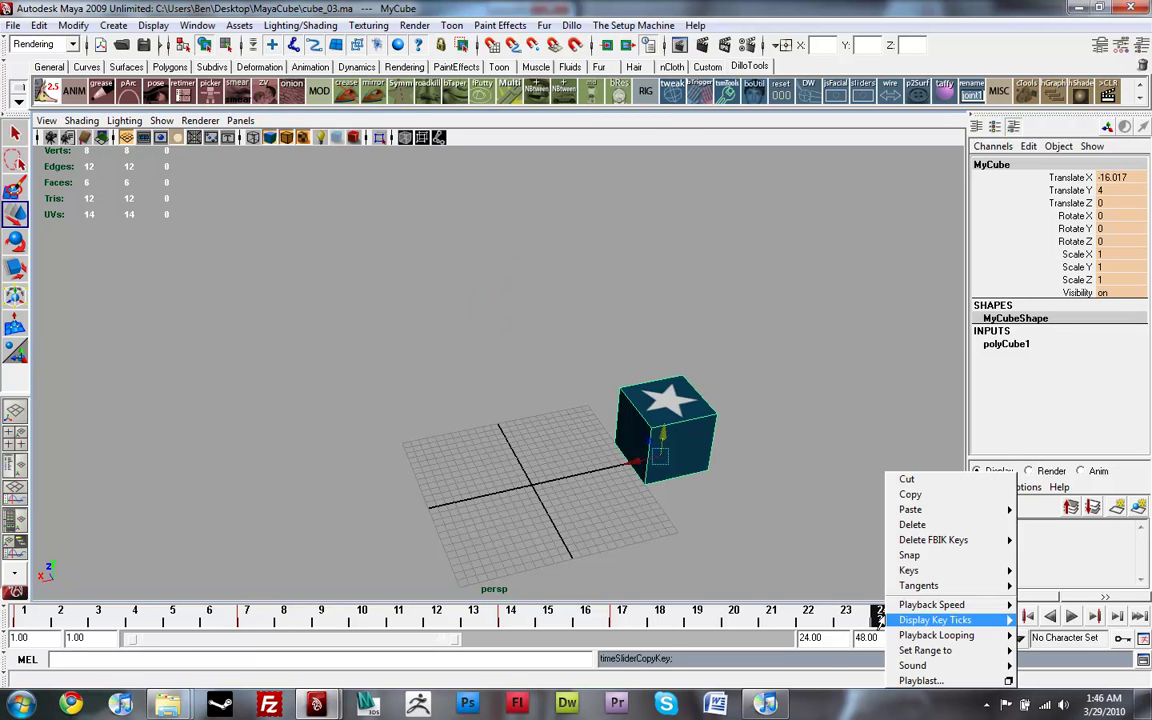
mouse_move(917, 512)
left_click(1038, 510)
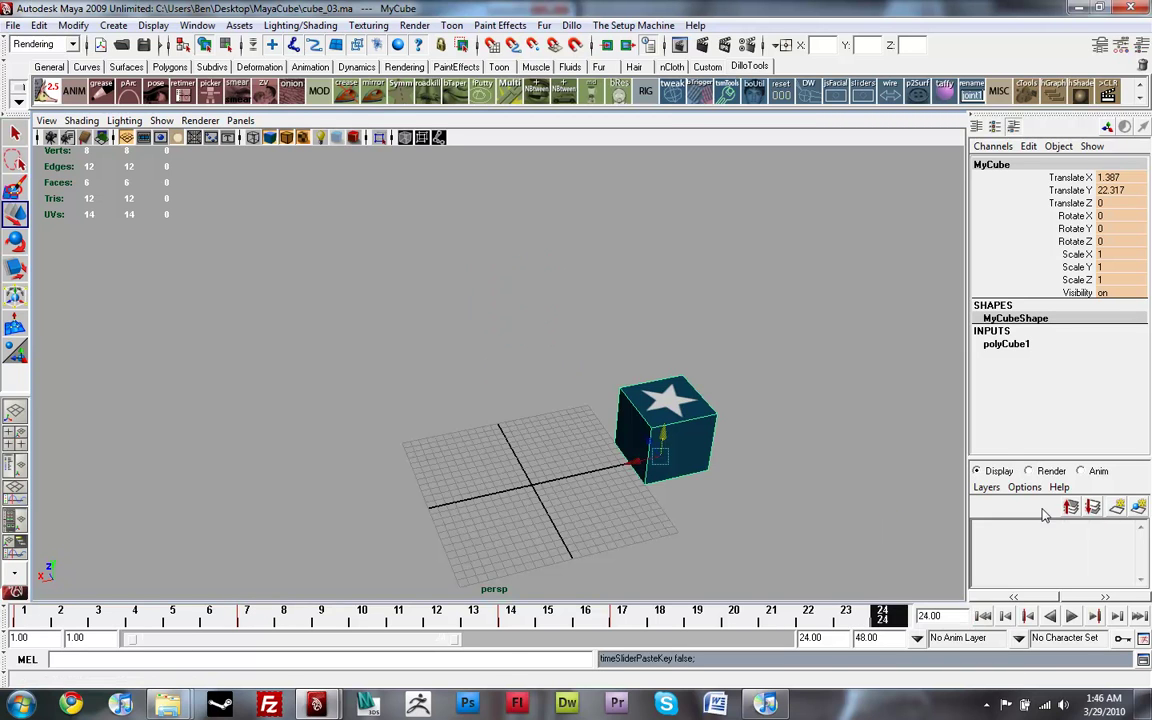
Copy the cube's starting key from frame 1 to frame 28, extend the playback range to frame 32 and return to frame 1.
left_click_drag(484, 643, 524, 645)
key("alt+v")
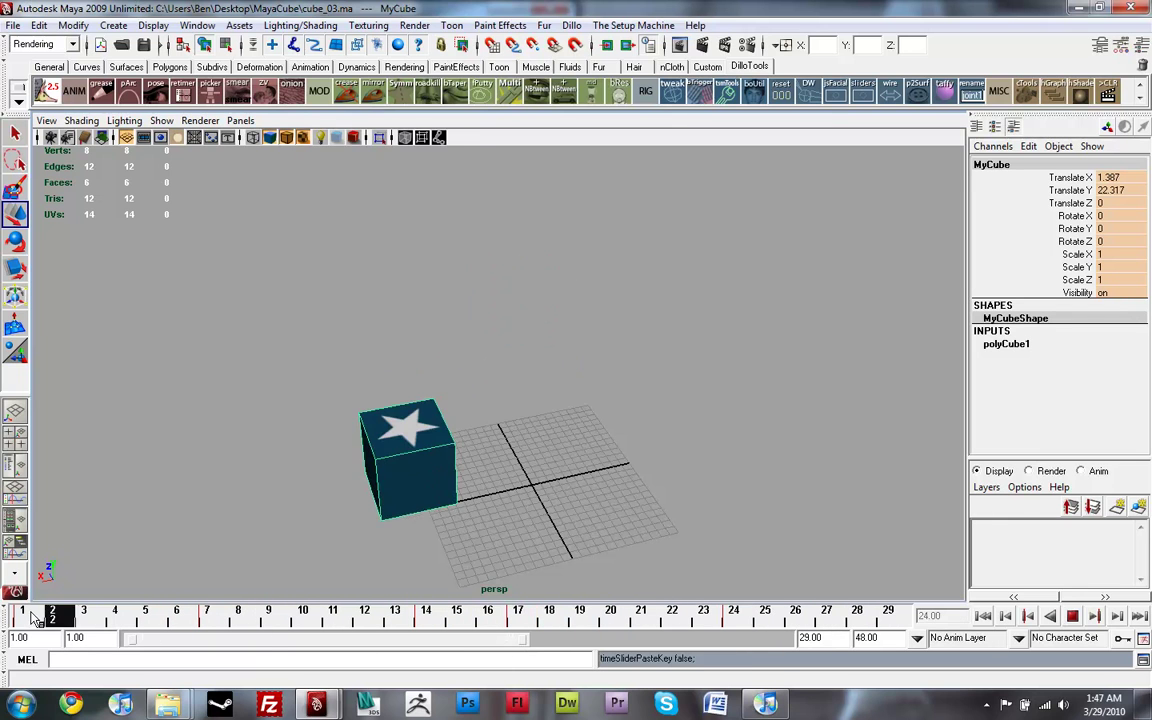
left_click(21, 612)
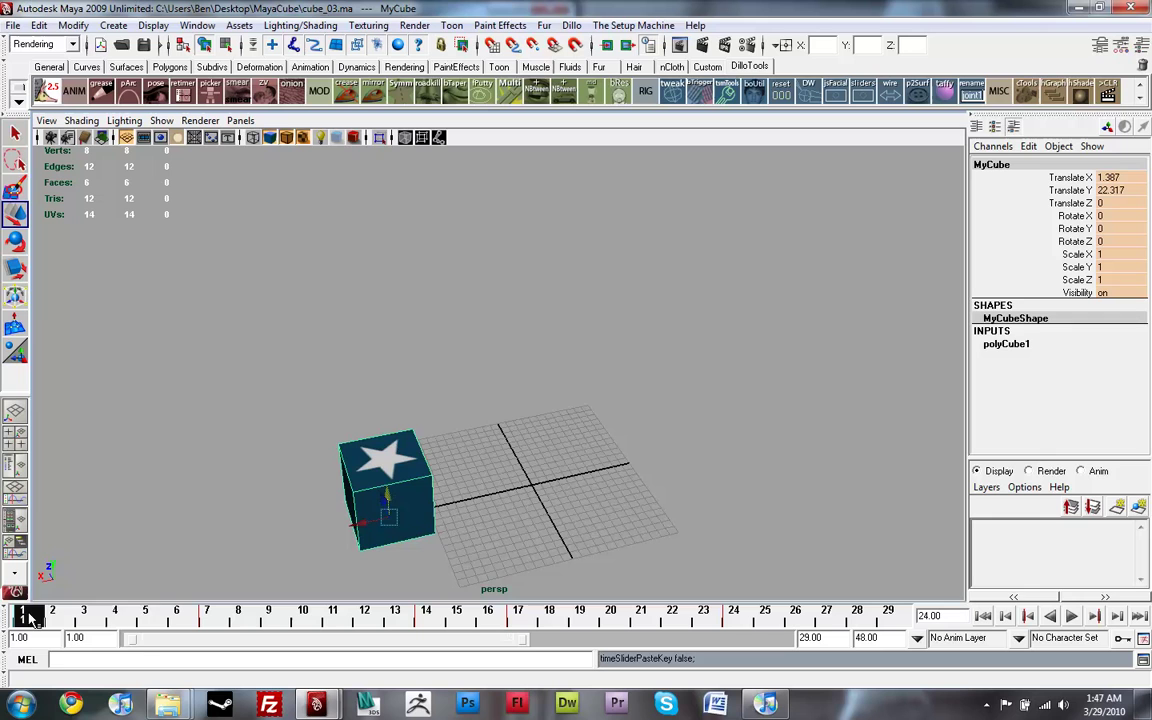
right_click(24, 612)
left_click(53, 494)
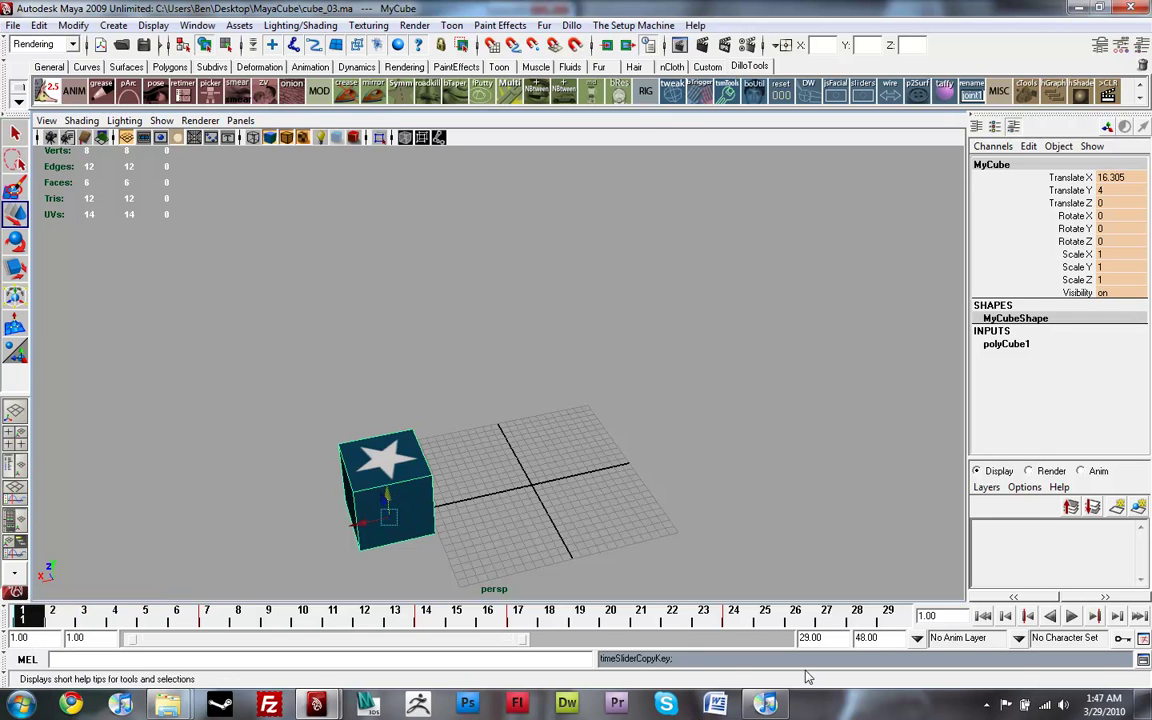
left_click_drag(525, 648, 568, 648)
left_click(779, 615)
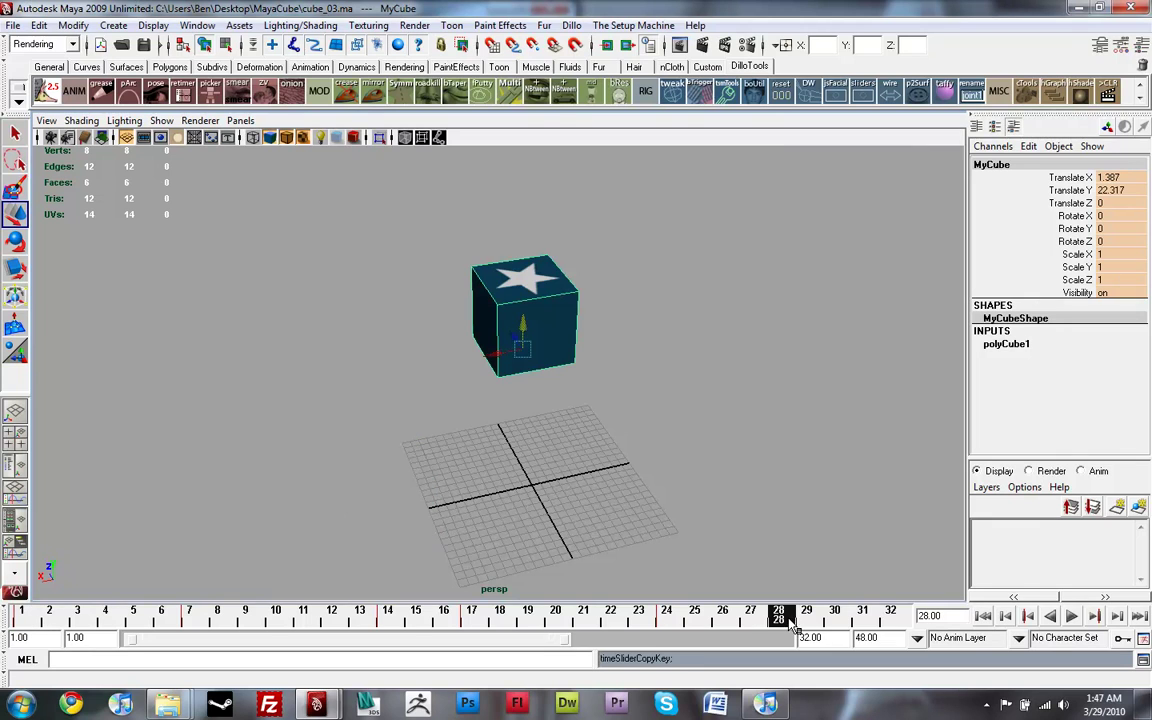
right_click(794, 615)
mouse_move(830, 510)
left_click(942, 511)
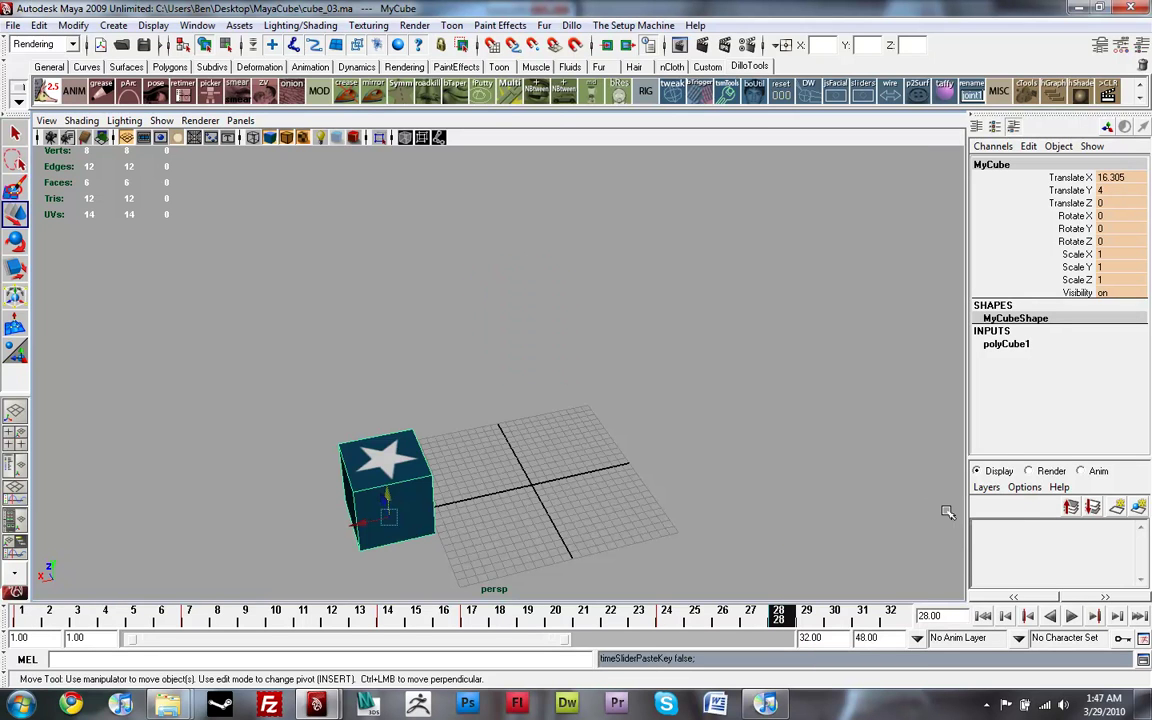
left_click(72, 617)
mouse_move(72, 617)
left_mouse_down()
mouse_move(782, 617)
mouse_move(25, 614)
left_mouse_up()
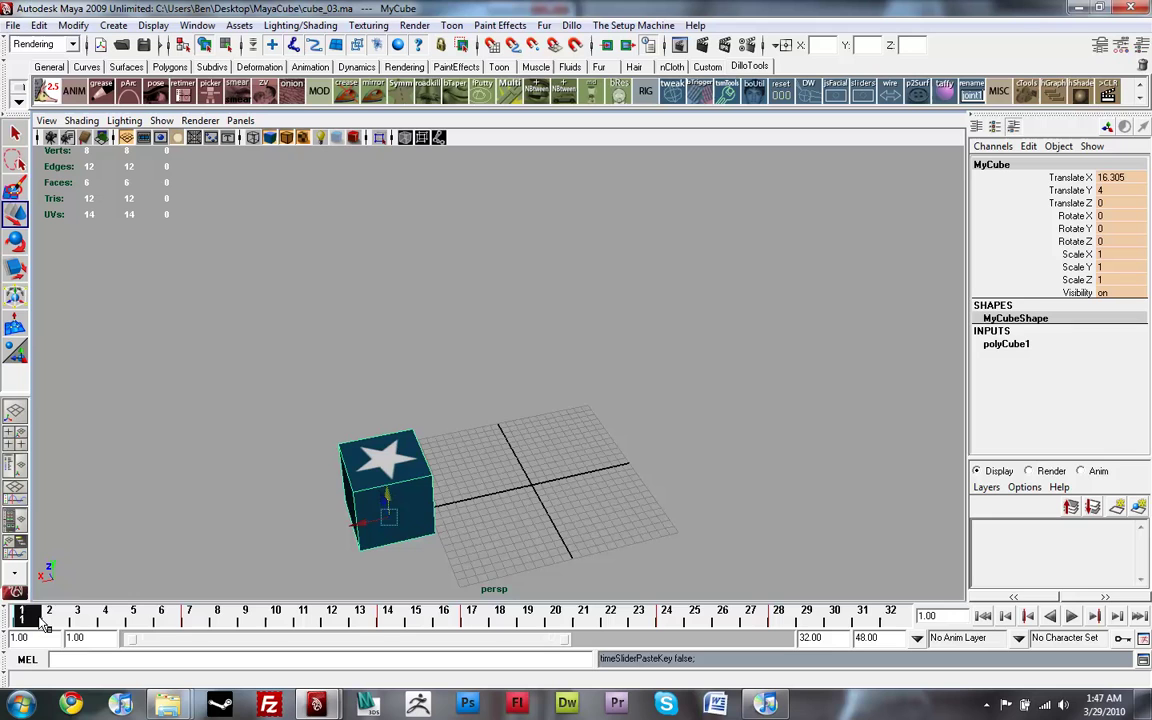
Key the cube at frame 1 scaled to about 0.51 in X and Z and 1.42 in Y, rotated about 21° in Z, and go to frame 14.
key("alt+v")
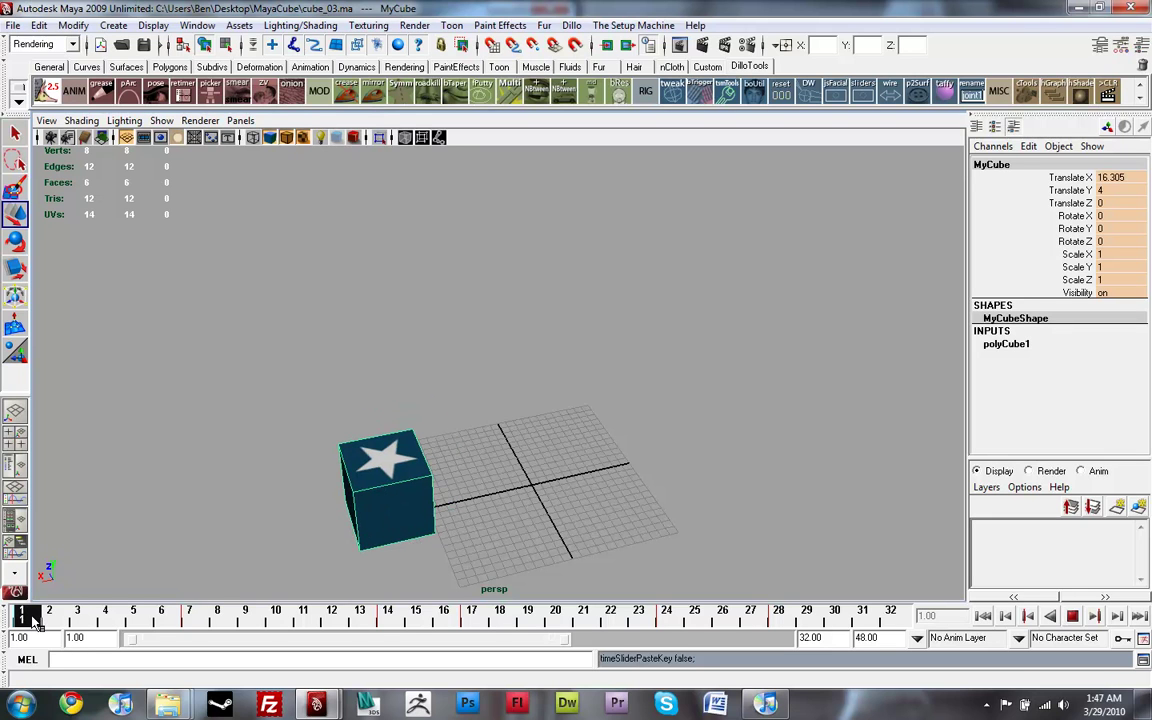
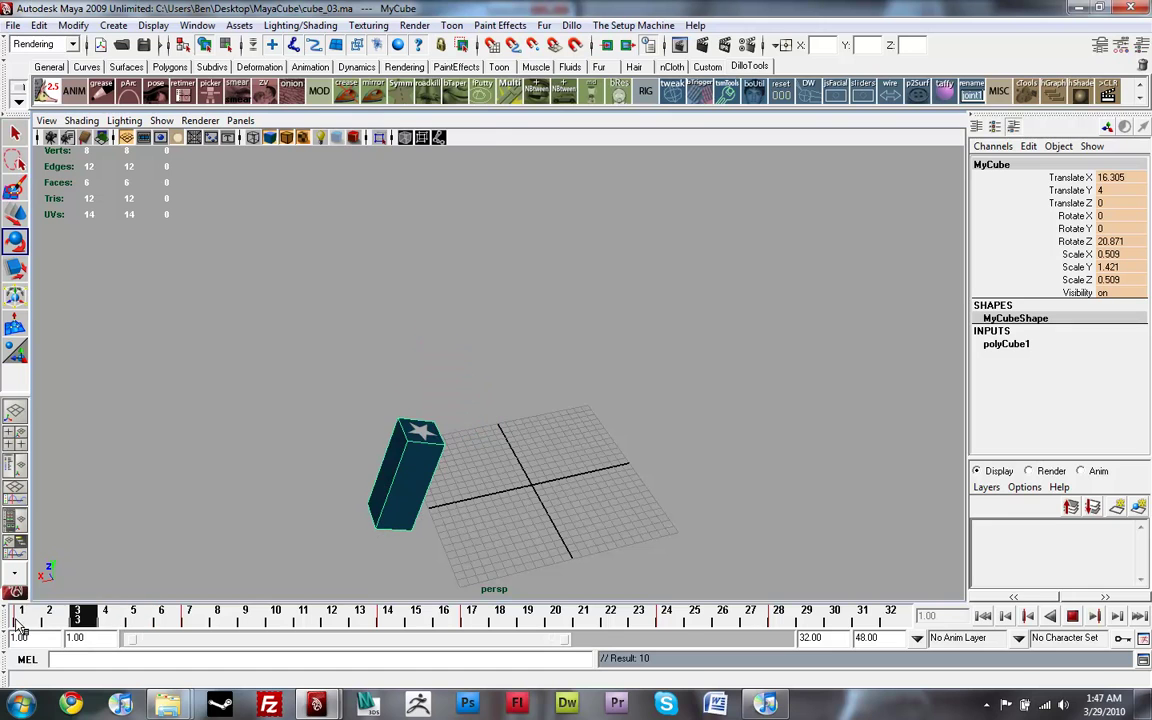
key("r")
left_click_drag(389, 516, 408, 484)
key("s")
key("alt+v")
mouse_move(174, 620)
left_mouse_down()
mouse_move(22, 624)
mouse_move(220, 605)
mouse_move(232, 614)
mouse_move(178, 618)
mouse_move(218, 618)
mouse_move(203, 622)
mouse_move(38, 616)
mouse_move(388, 616)
left_mouse_up()
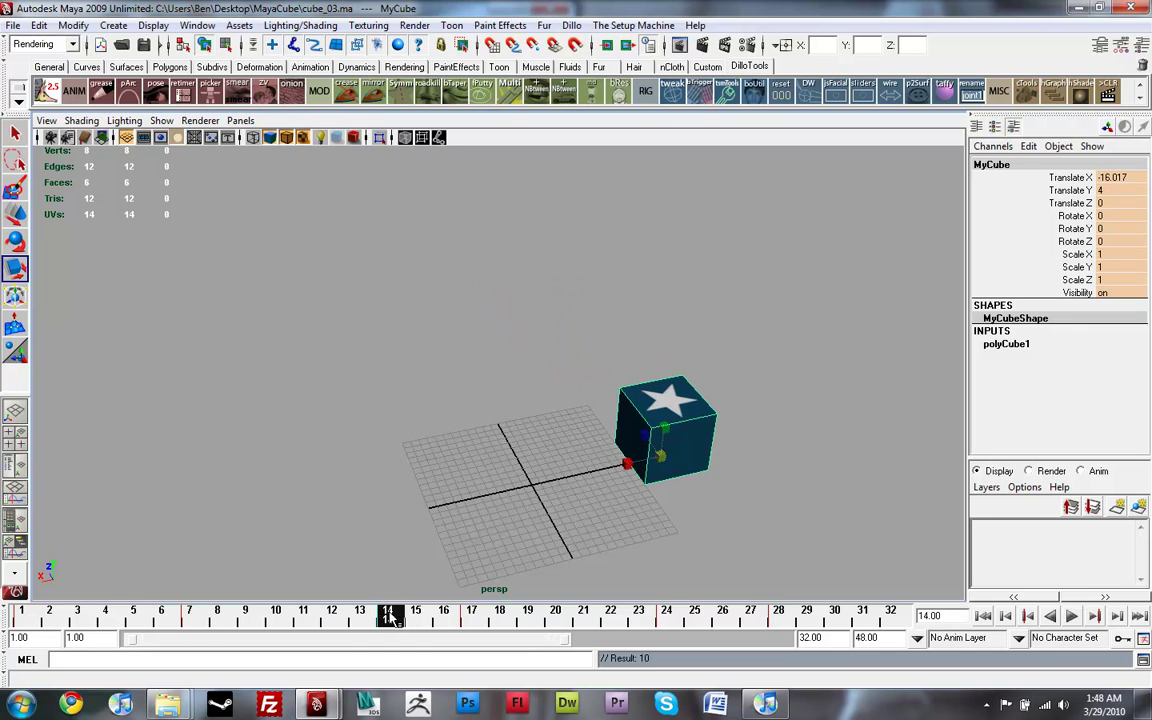
left_click_drag(671, 430, 665, 403)
key("ctrl+z")
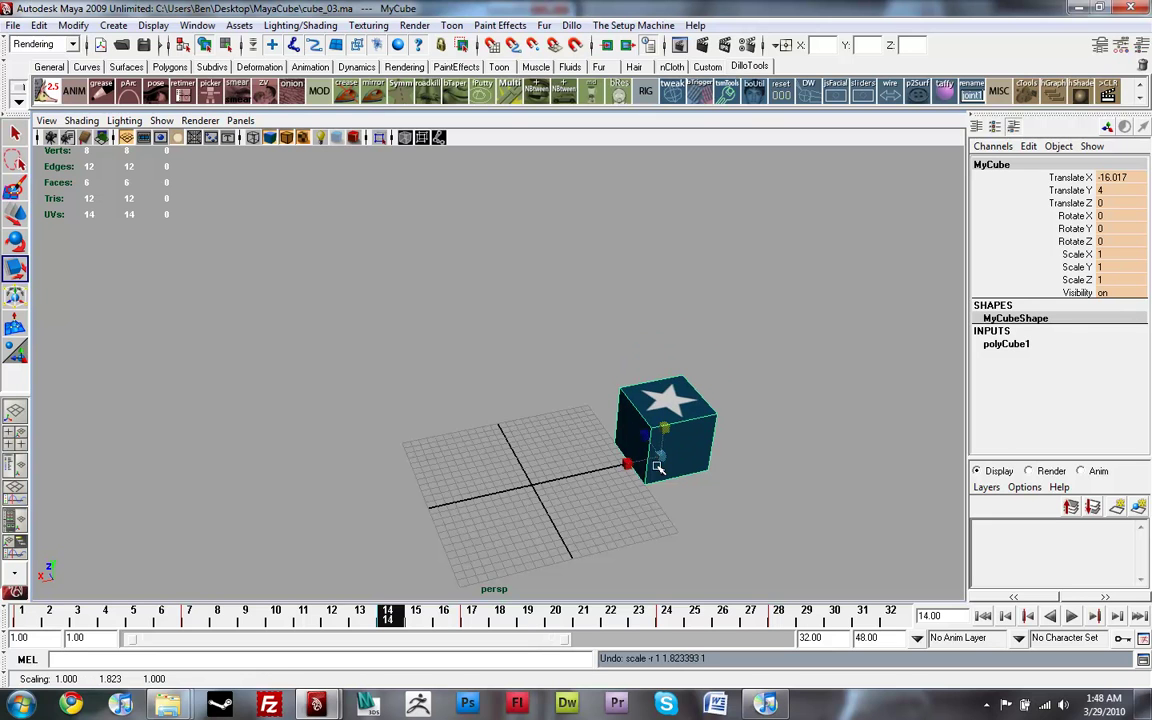
left_click_drag(662, 459, 640, 445)
key("e")
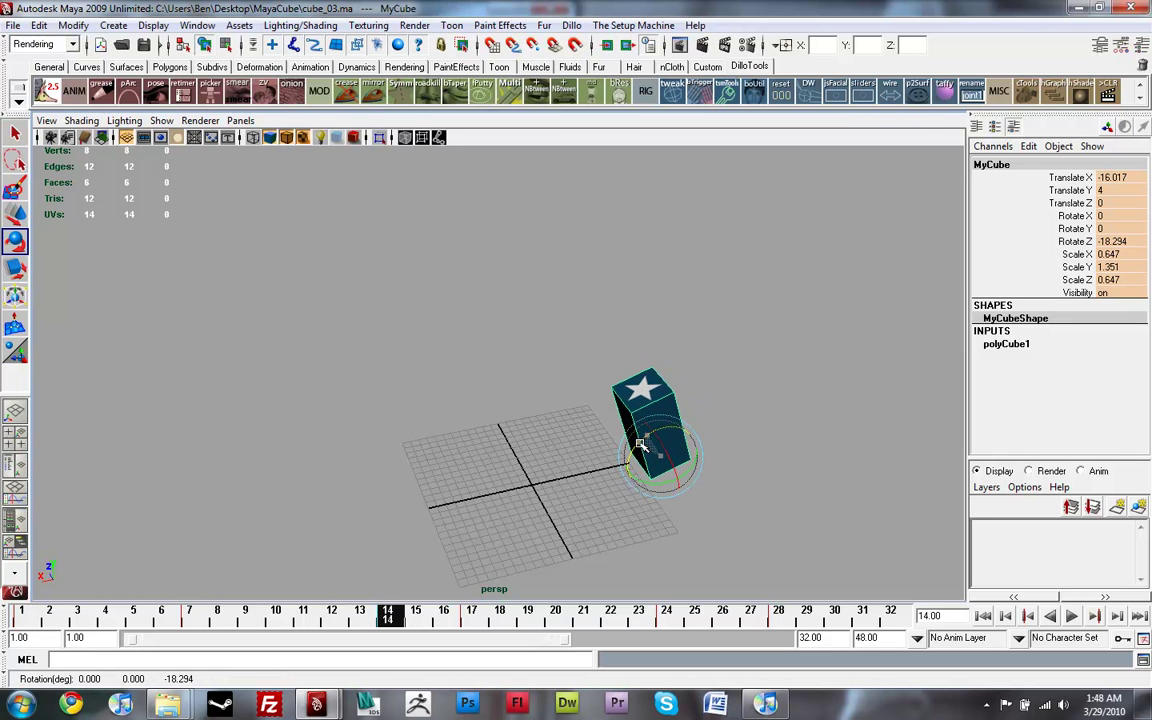
key("alt+v")
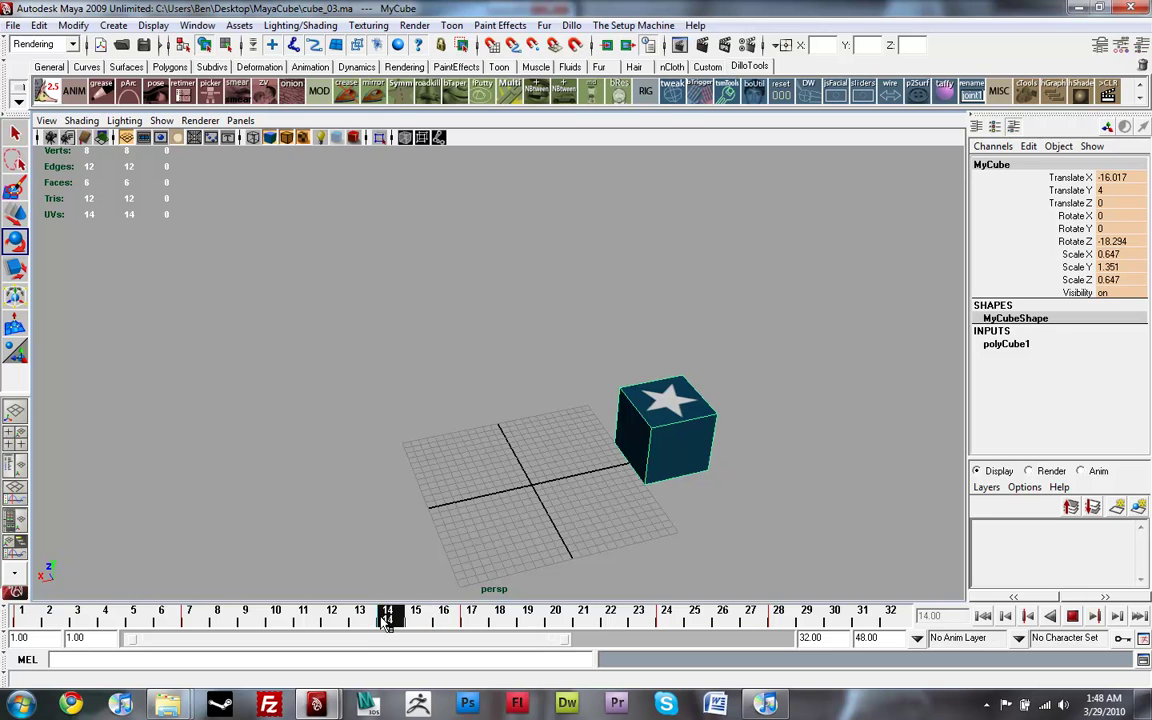
key("alt+v")
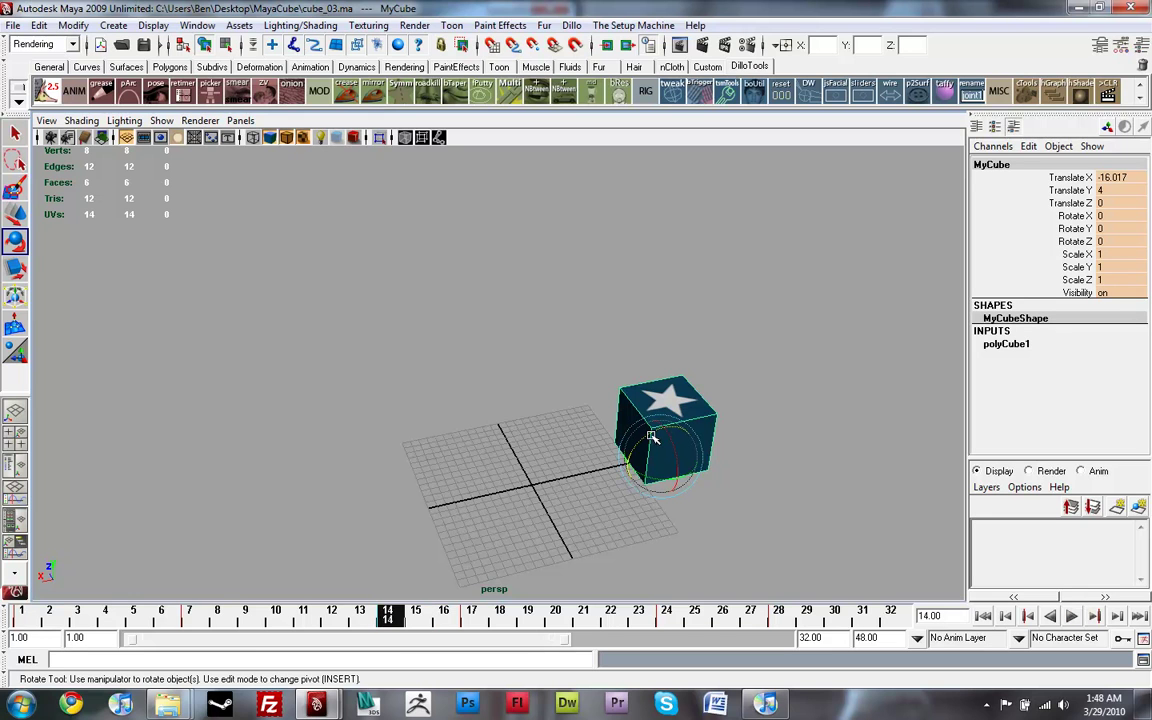
Key the cube at frame 14 scaled to about 0.64 in X and Z and 1.35 in Y, rotated about -13.9° in Z.
key("r")
left_click_drag(659, 457, 667, 392)
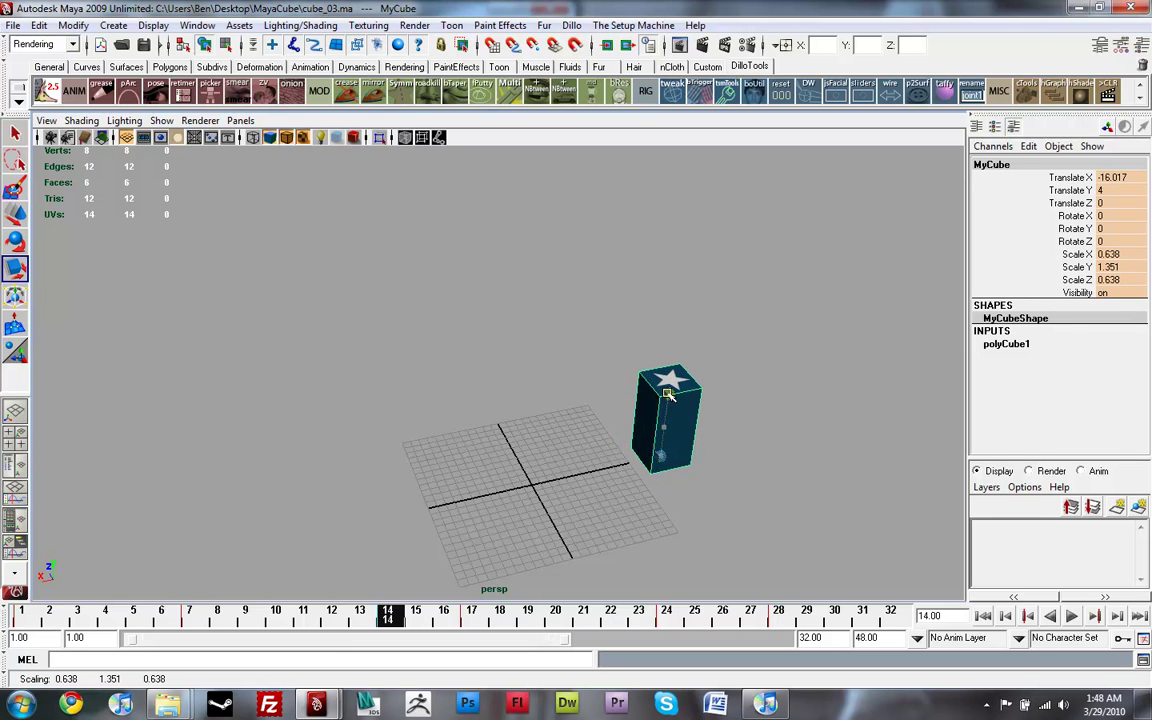
key("e")
left_click_drag(645, 437, 636, 446)
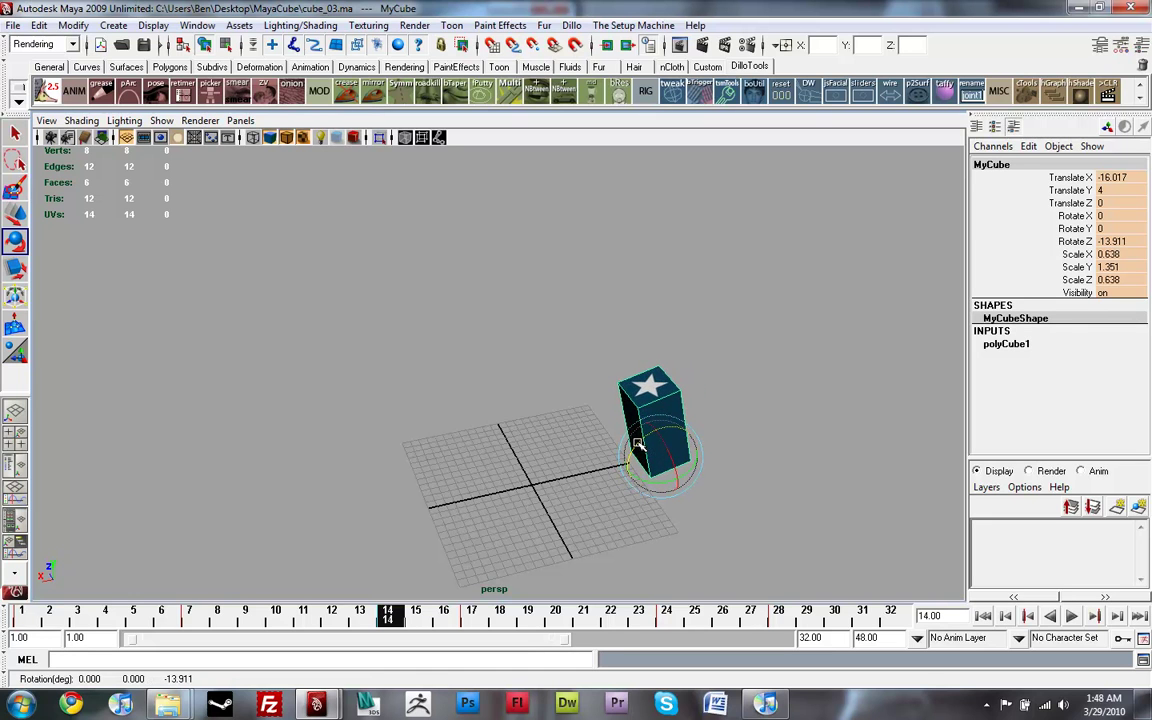
Go to frame 7, open the Graph Editor with the cube selected, and isolate its Translate X curve.
left_click(535, 498)
left_click_drag(148, 615, 189, 619)
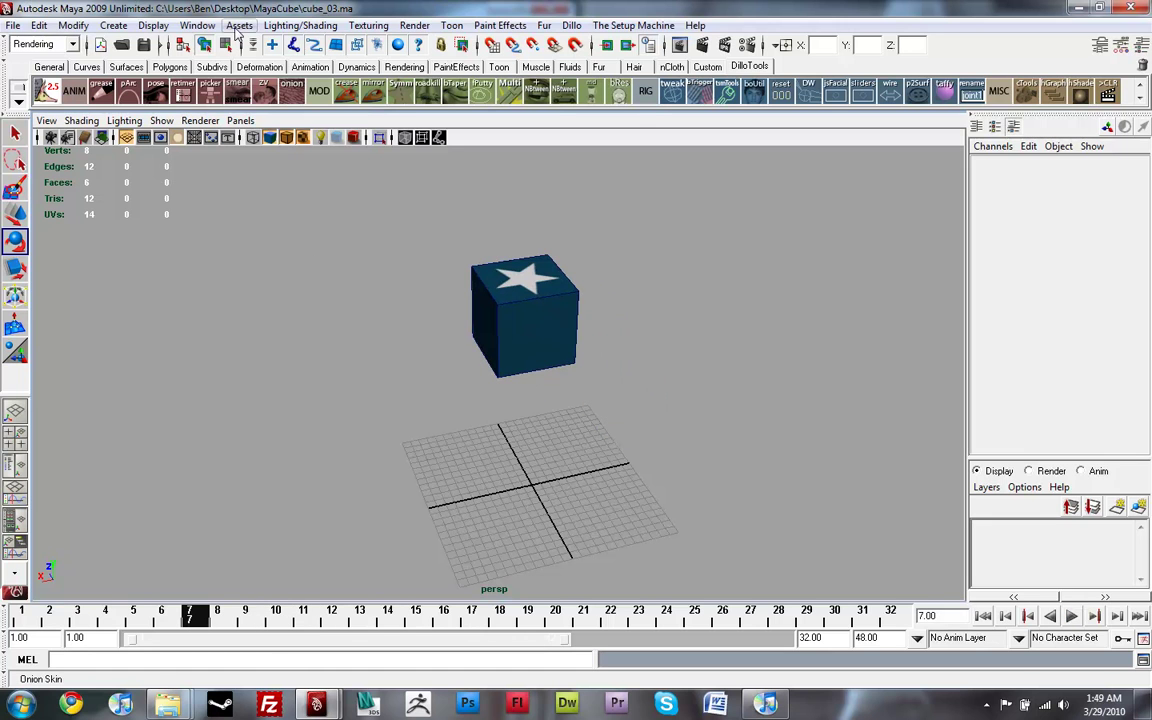
left_click(197, 25)
mouse_move(218, 85)
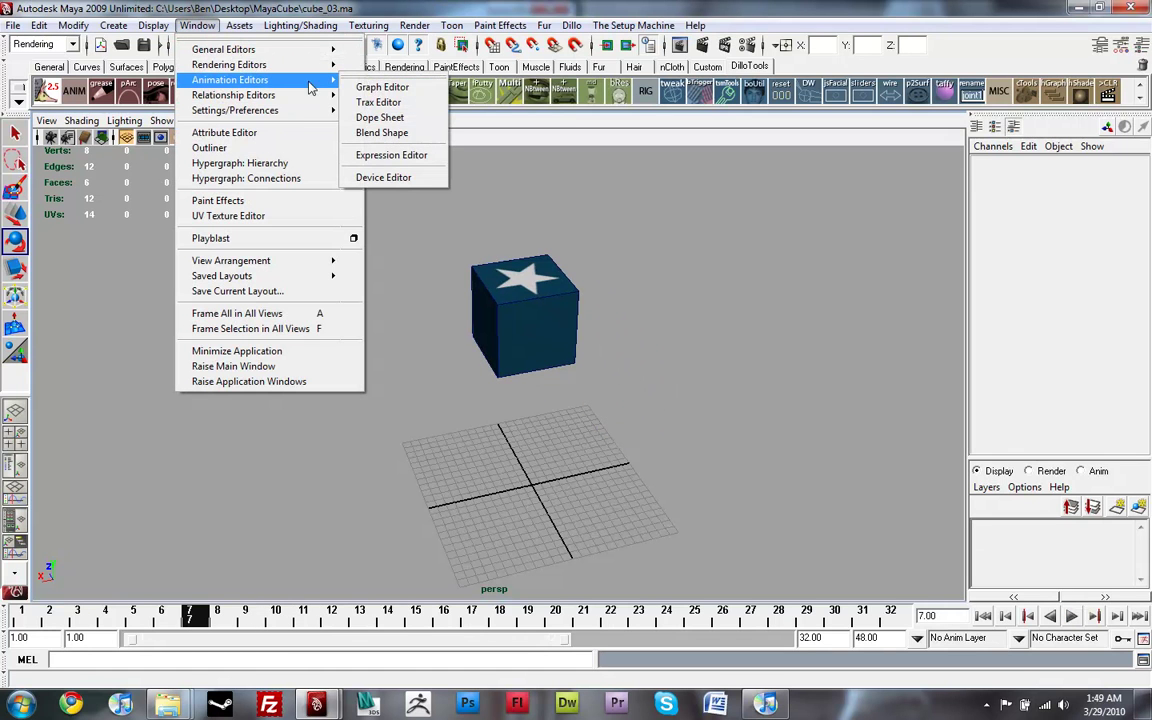
left_click(383, 88)
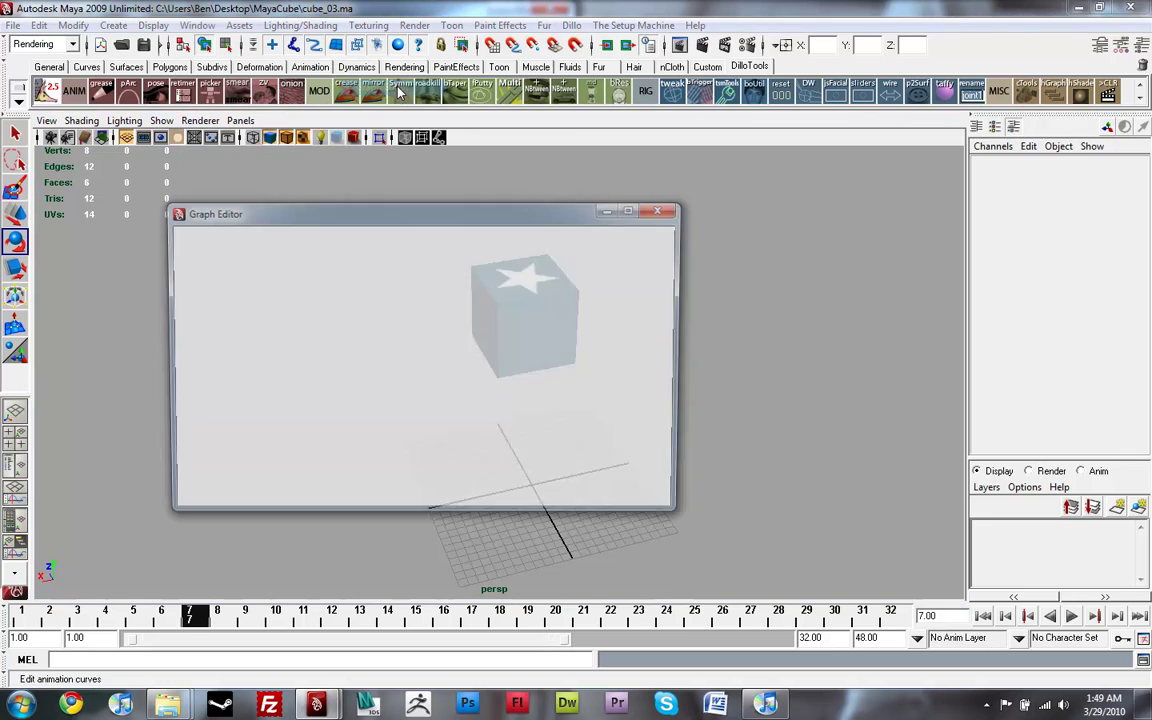
left_click_drag(474, 211, 924, 223)
left_click(575, 280)
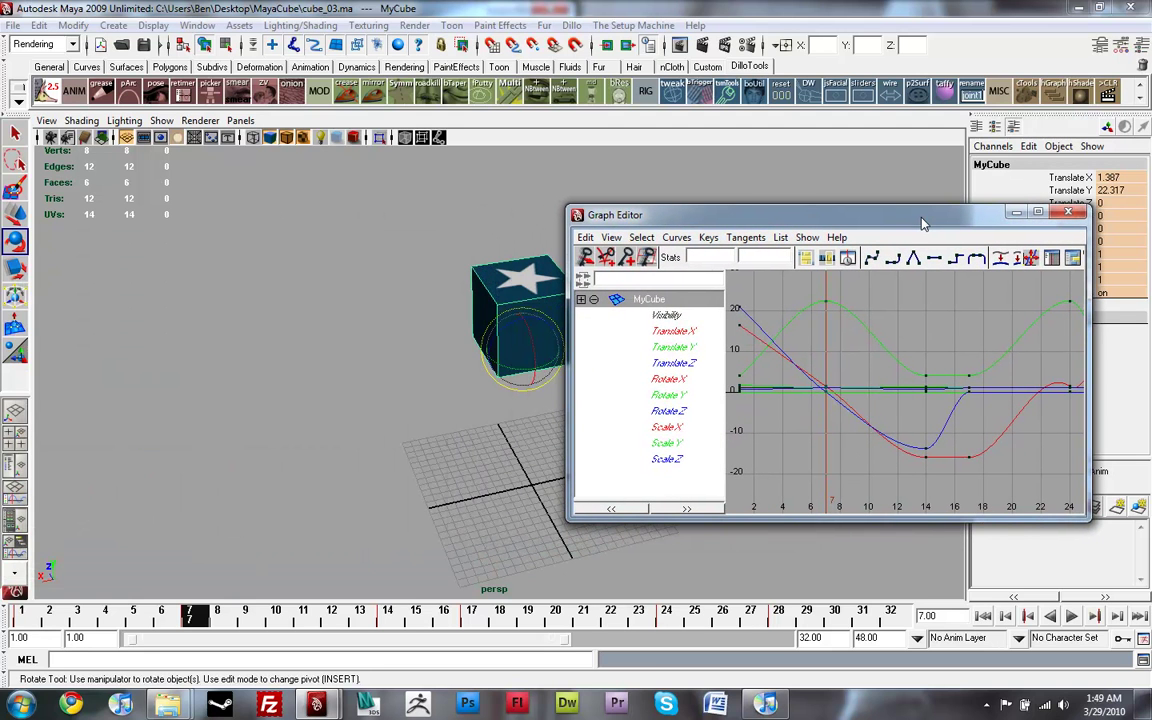
left_click(684, 338)
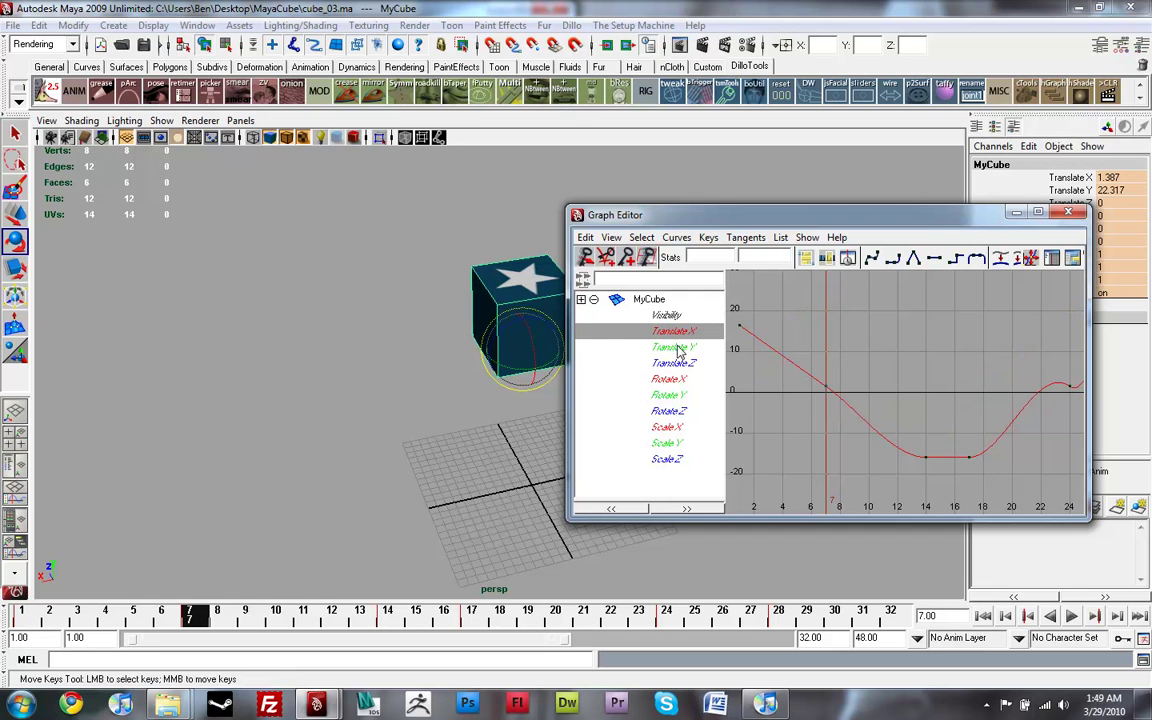
Isolate the Translate Y curve and steepen the tangent of its key at frame 1 for a faster takeoff.
left_click(679, 348)
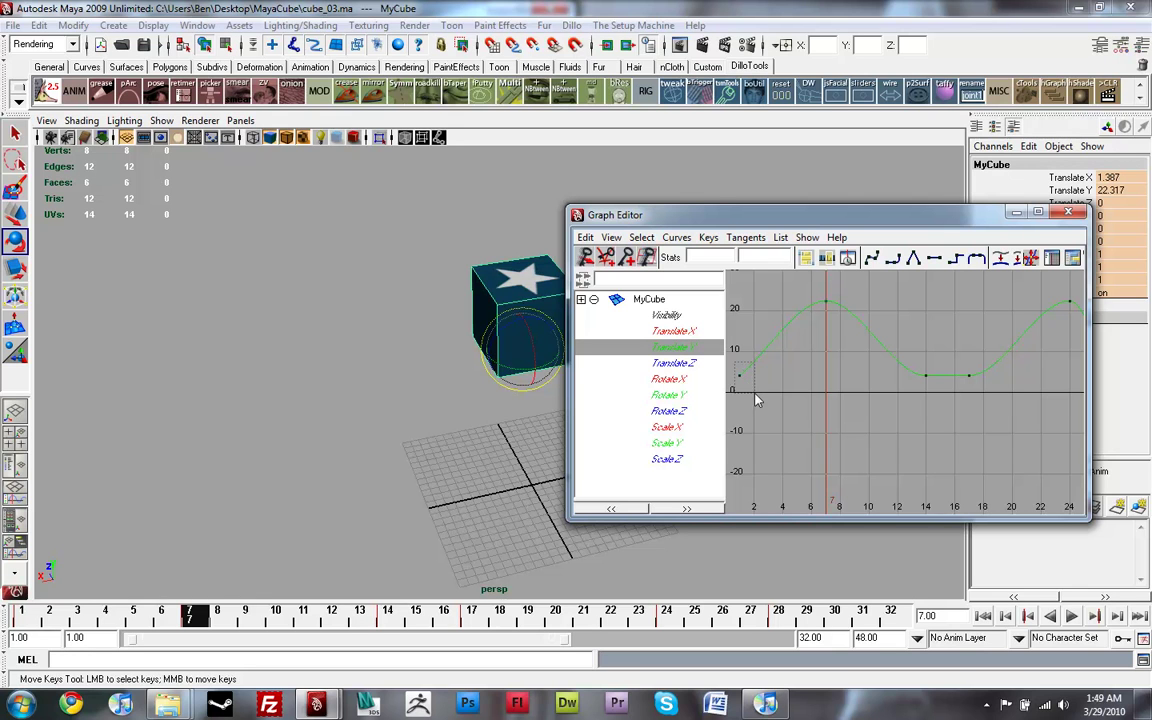
left_click_drag(752, 390, 748, 381)
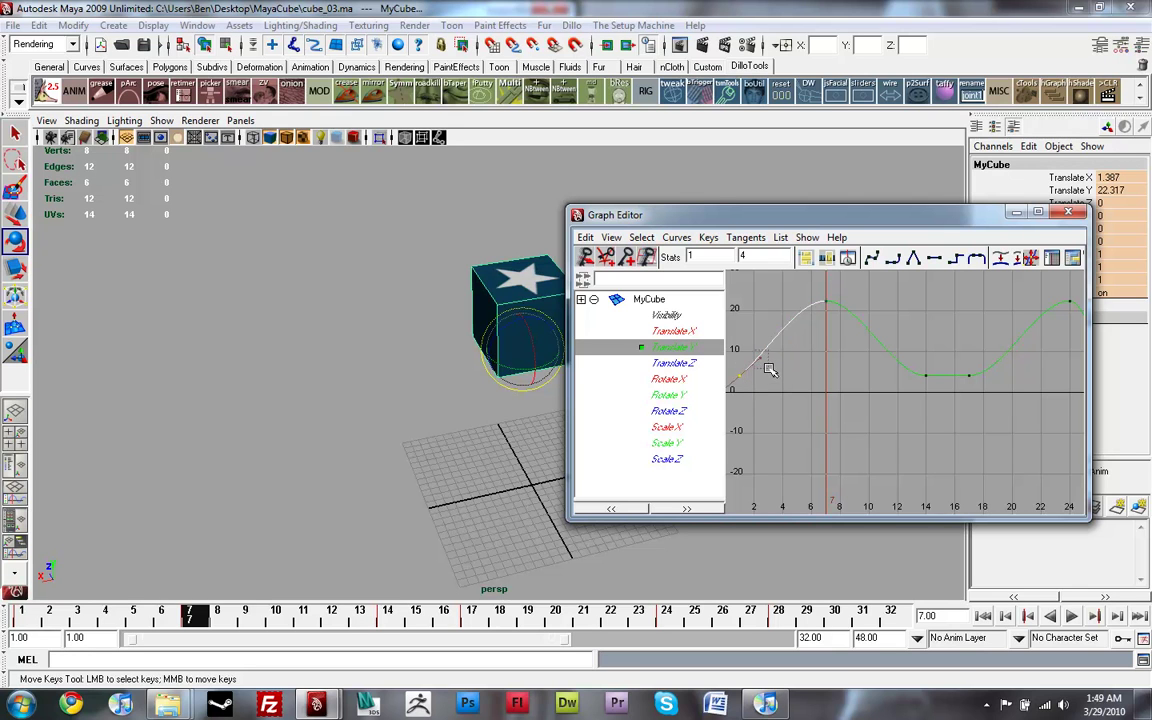
mouse_move(757, 360)
middle_mouse_down()
mouse_move(753, 327)
mouse_move(752, 346)
middle_mouse_up()
left_click(735, 375)
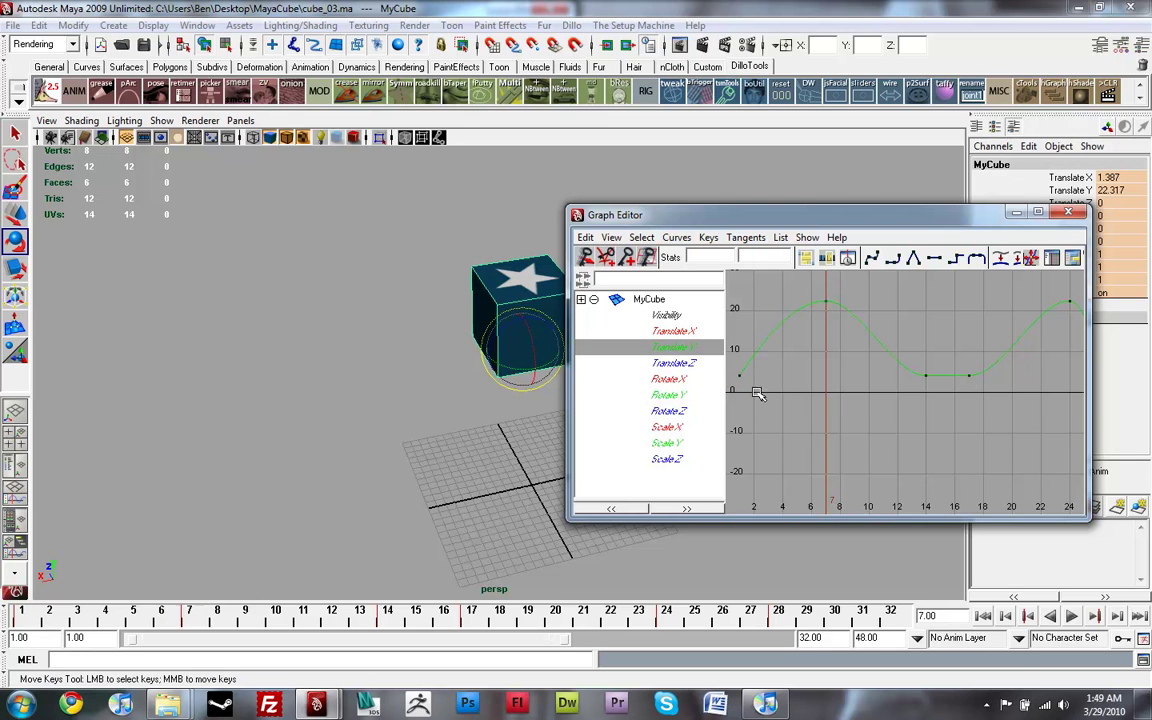
left_click(741, 385)
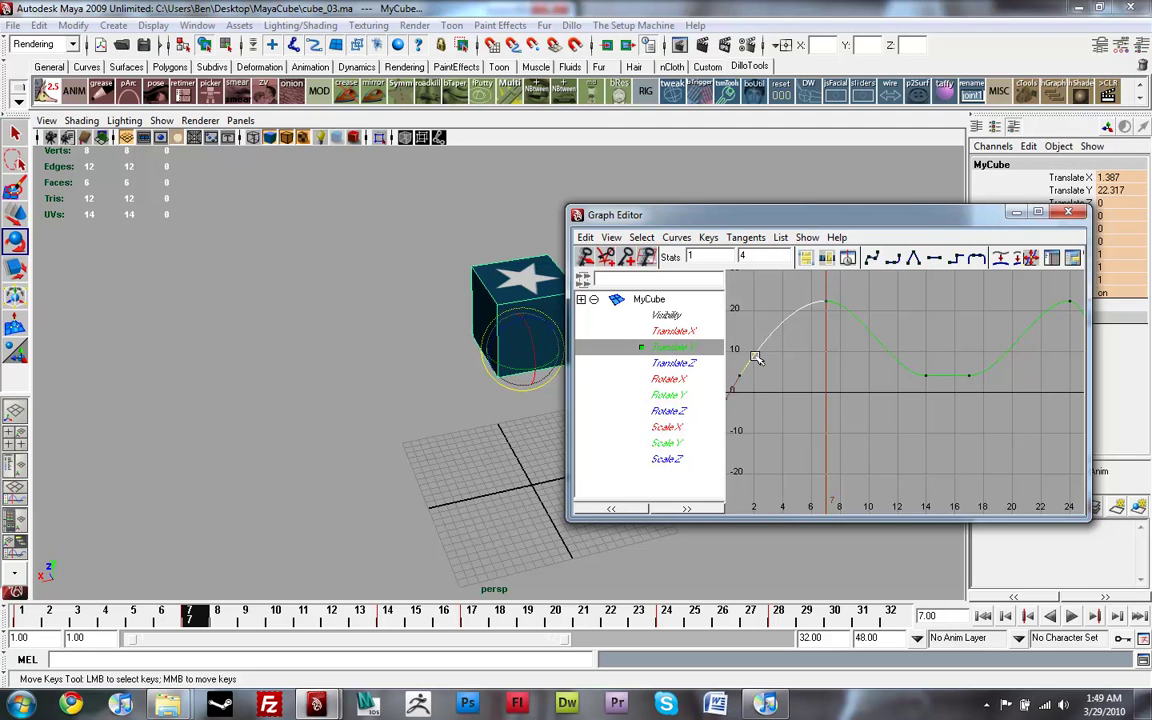
mouse_move(753, 358)
middle_mouse_down()
mouse_move(743, 357)
mouse_move(751, 350)
middle_mouse_up()
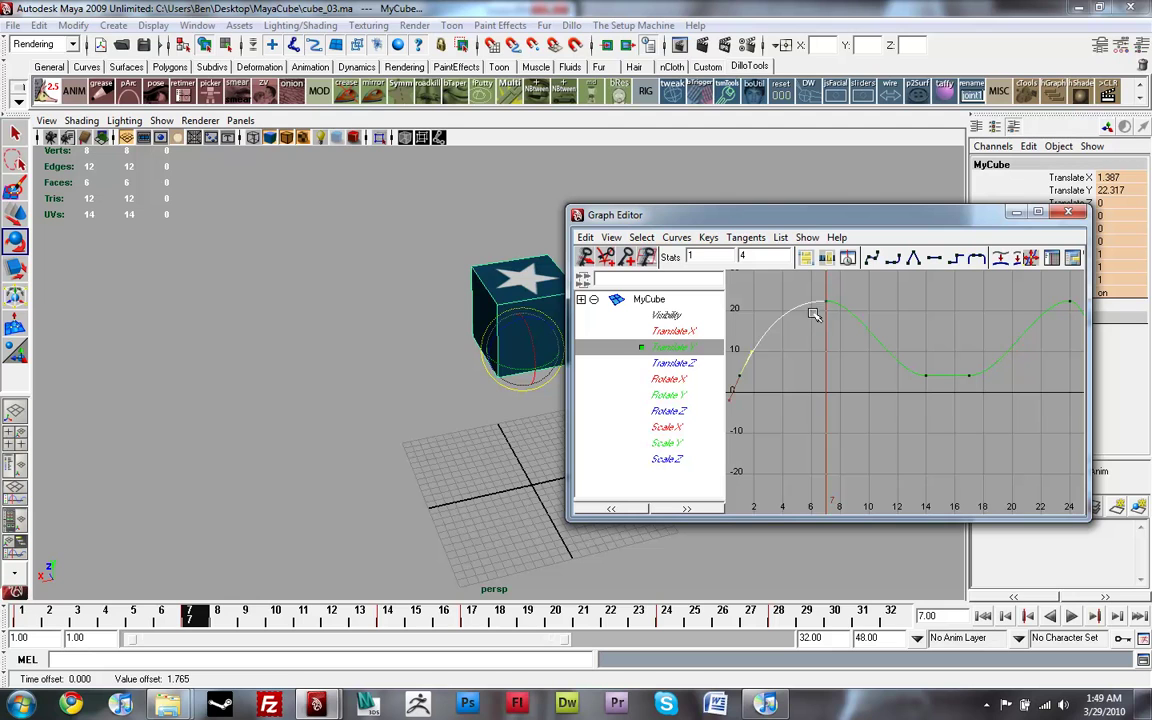
Break the tangents of the Translate Y key at frame 14 and raise its incoming handle to make the fall steeper.
left_click_drag(823, 296, 841, 320)
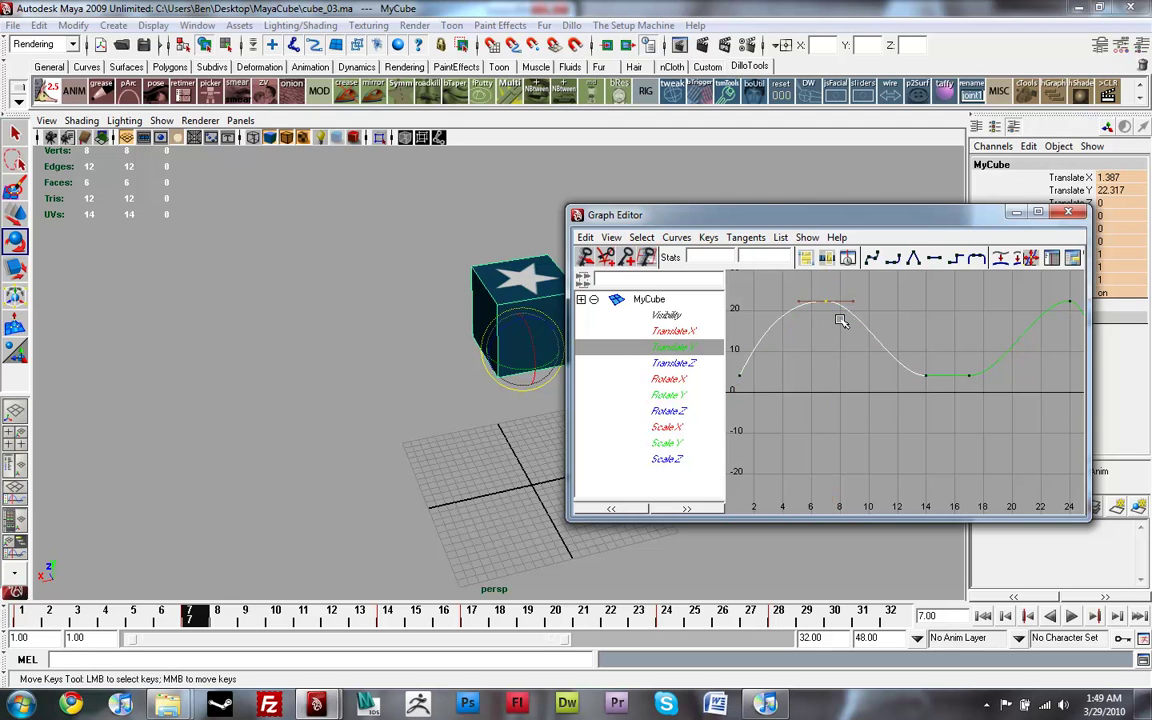
left_click(915, 374)
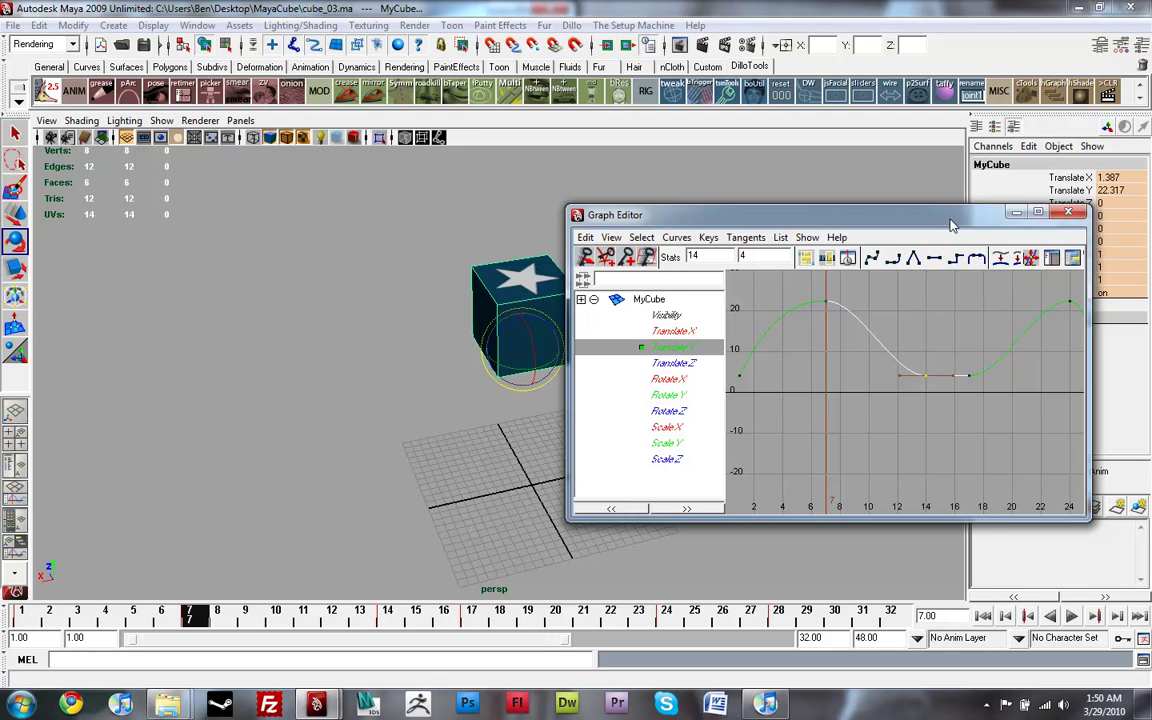
left_click_drag(940, 222, 686, 214)
left_click_drag(832, 269, 1009, 269)
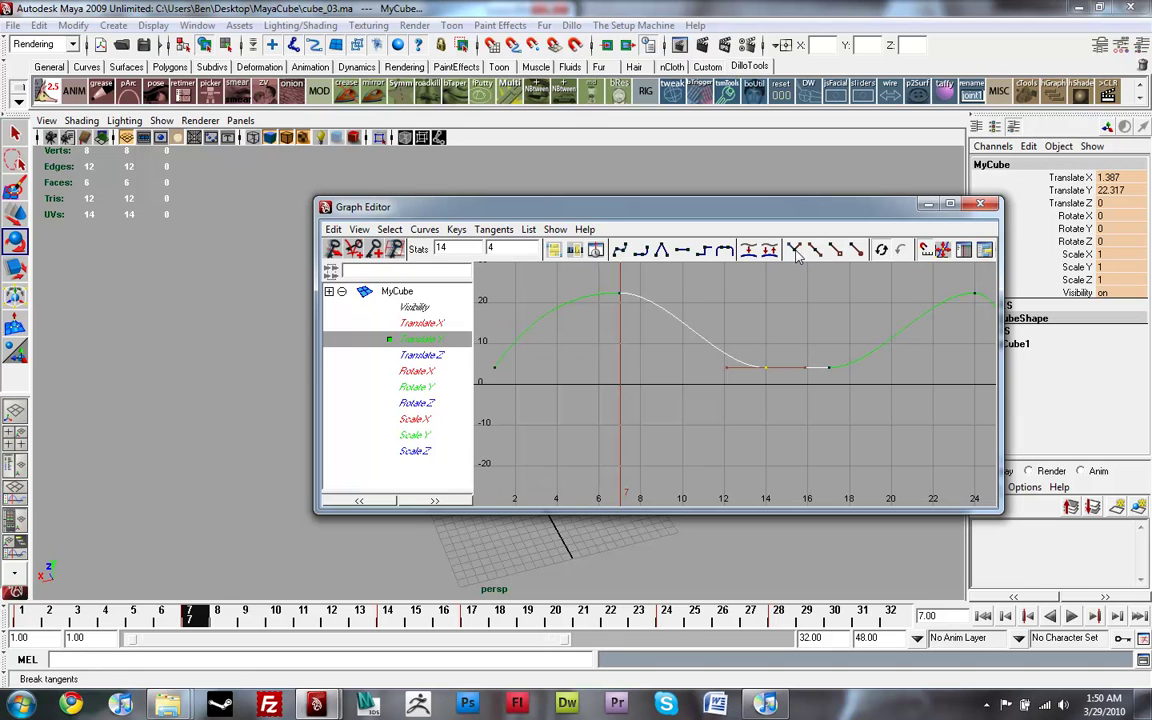
left_click(797, 254)
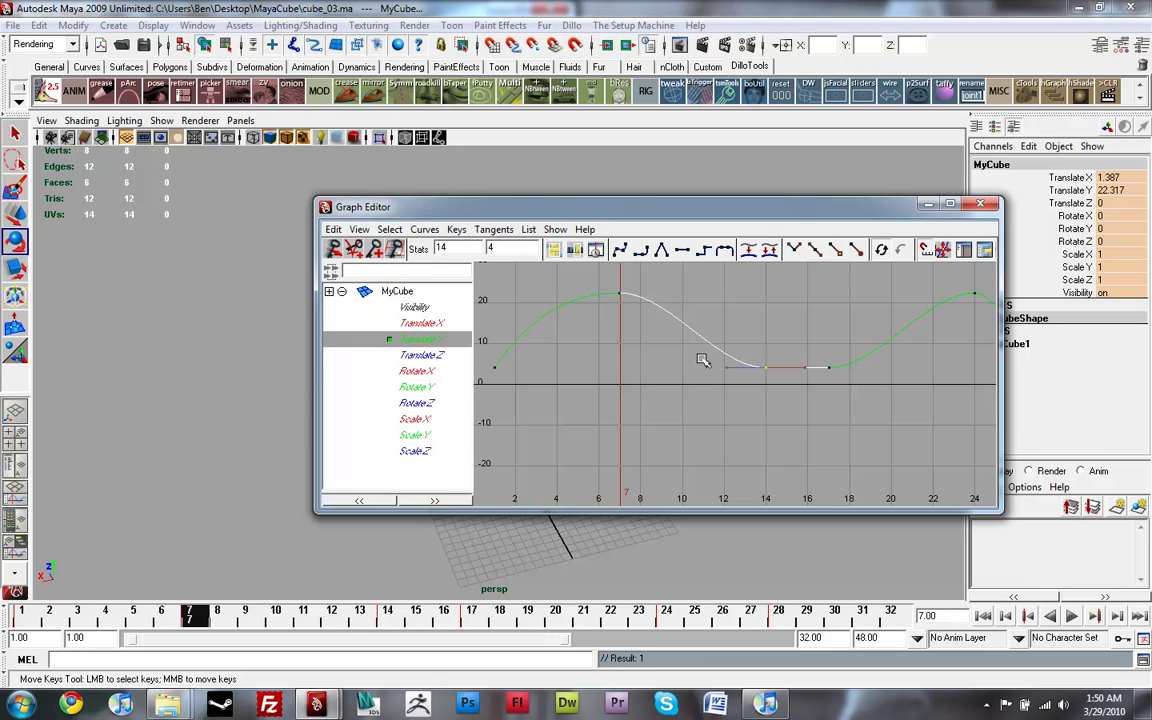
left_click(729, 369)
middle_click_drag(729, 370, 737, 332)
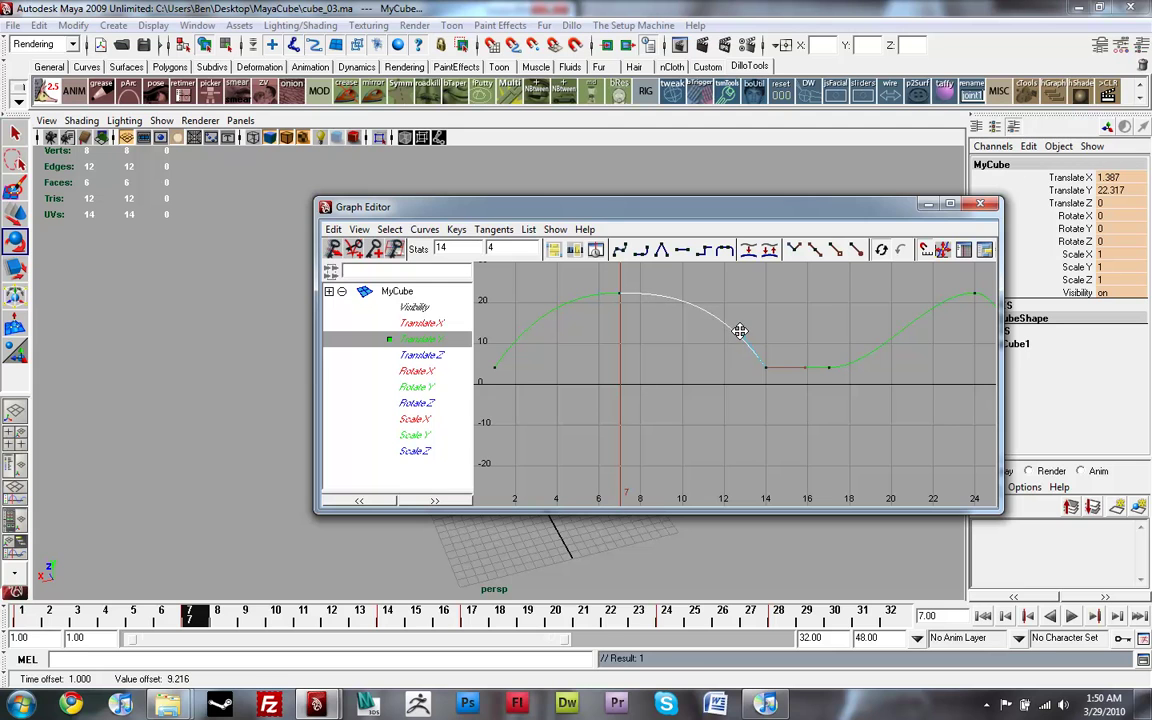
Break the tangents of the Translate Y key at frame 17 and raise its outgoing handle for a steep second takeoff.
left_click_drag(687, 222, 805, 246)
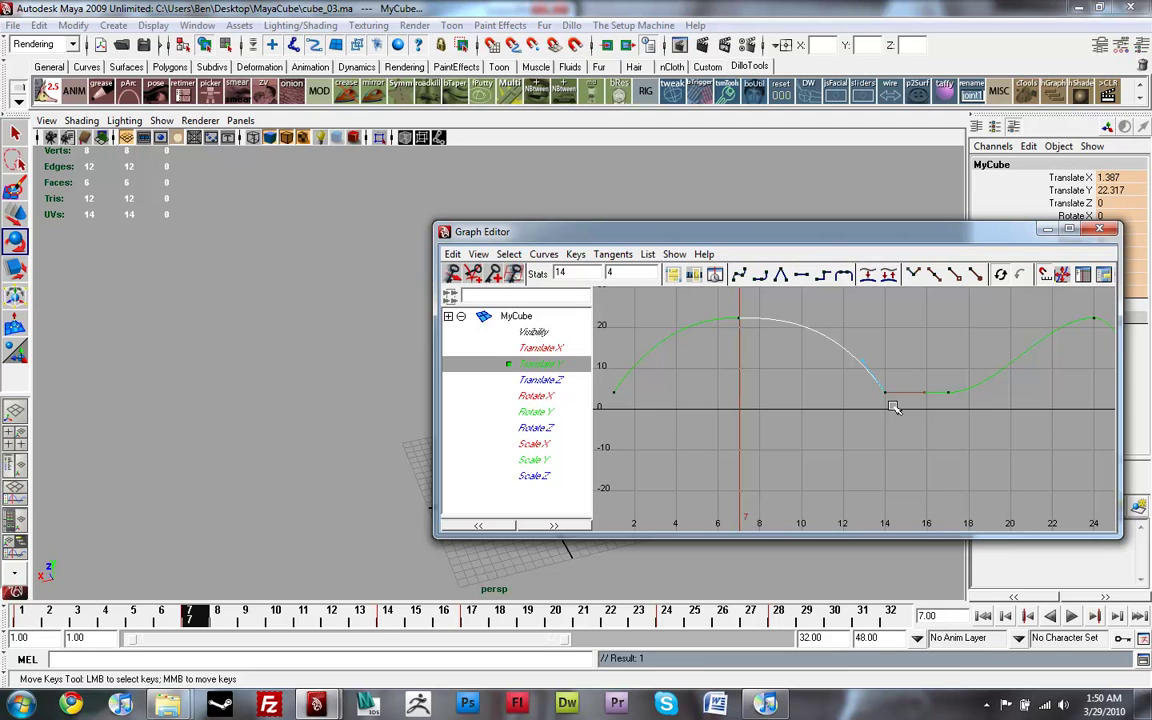
left_click_drag(940, 362, 963, 425)
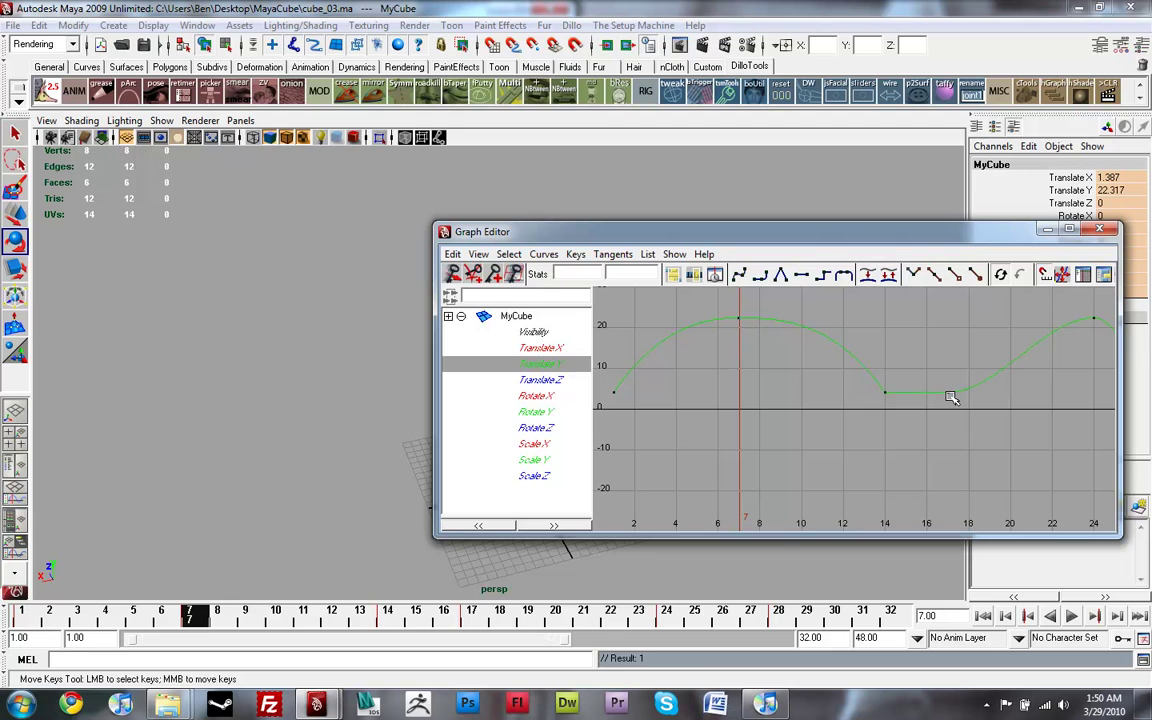
left_click_drag(930, 234, 885, 223)
left_click_drag(889, 369, 930, 386)
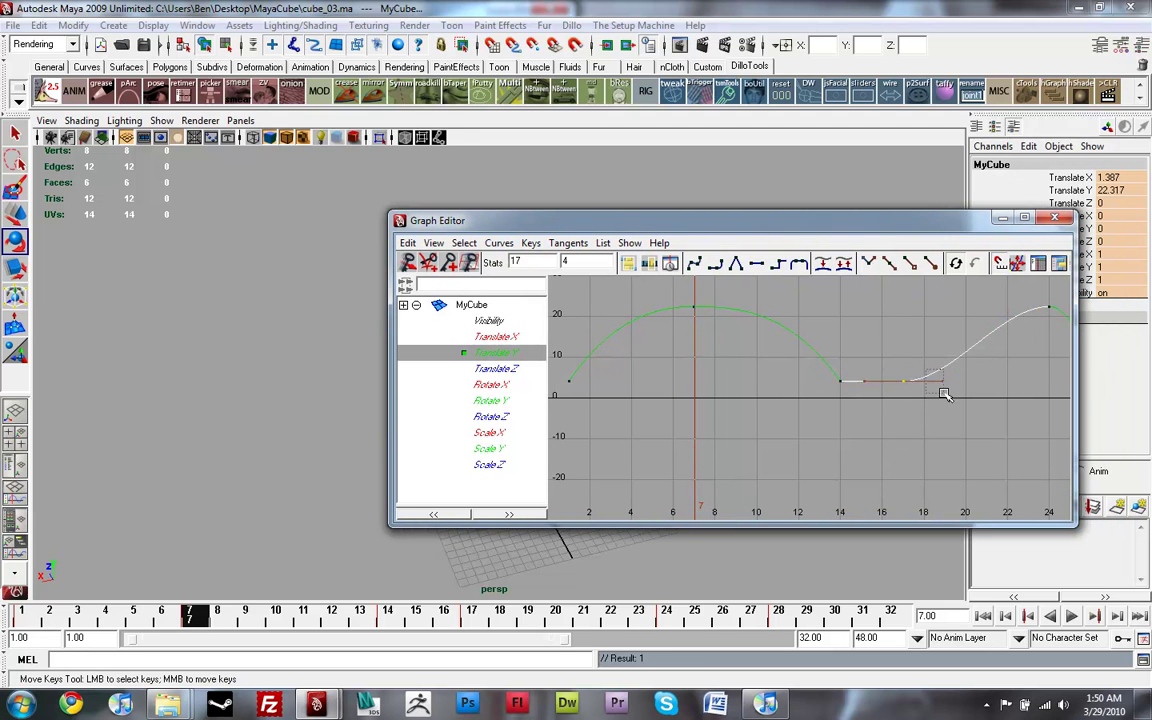
middle_click_drag(943, 386, 938, 371)
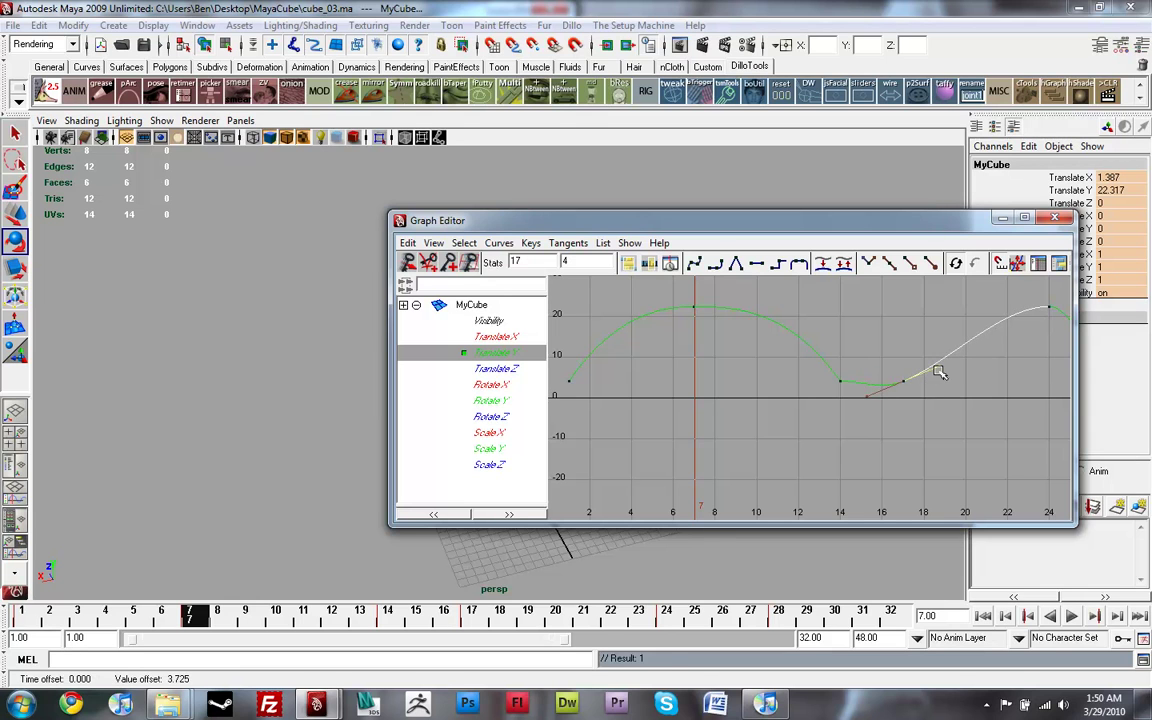
key("ctrl+z")
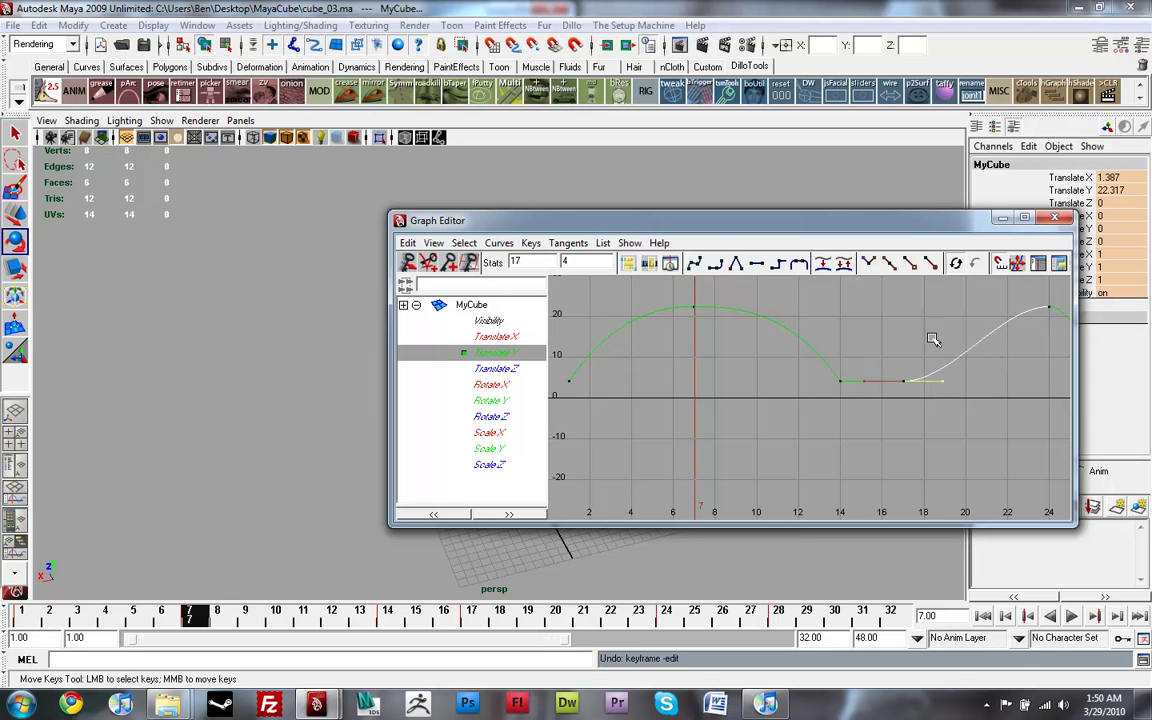
left_click(869, 262)
left_click(933, 379)
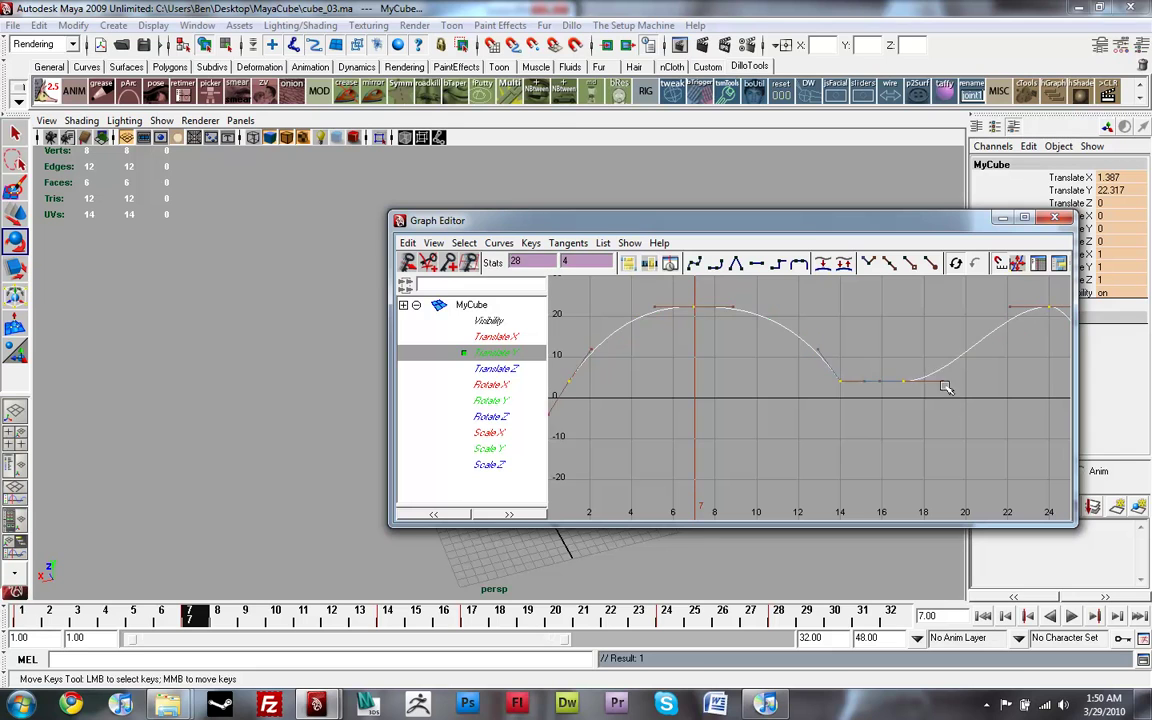
left_click(943, 391)
middle_click_drag(943, 391, 911, 368)
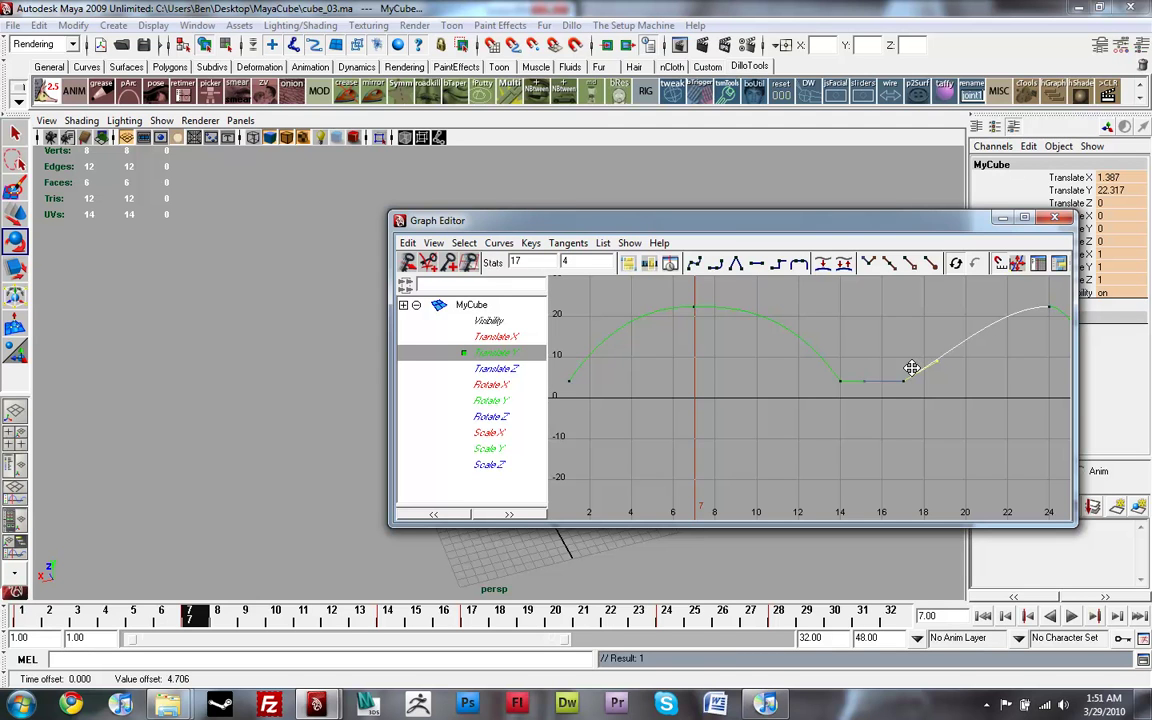
middle_click_drag(911, 368, 918, 356)
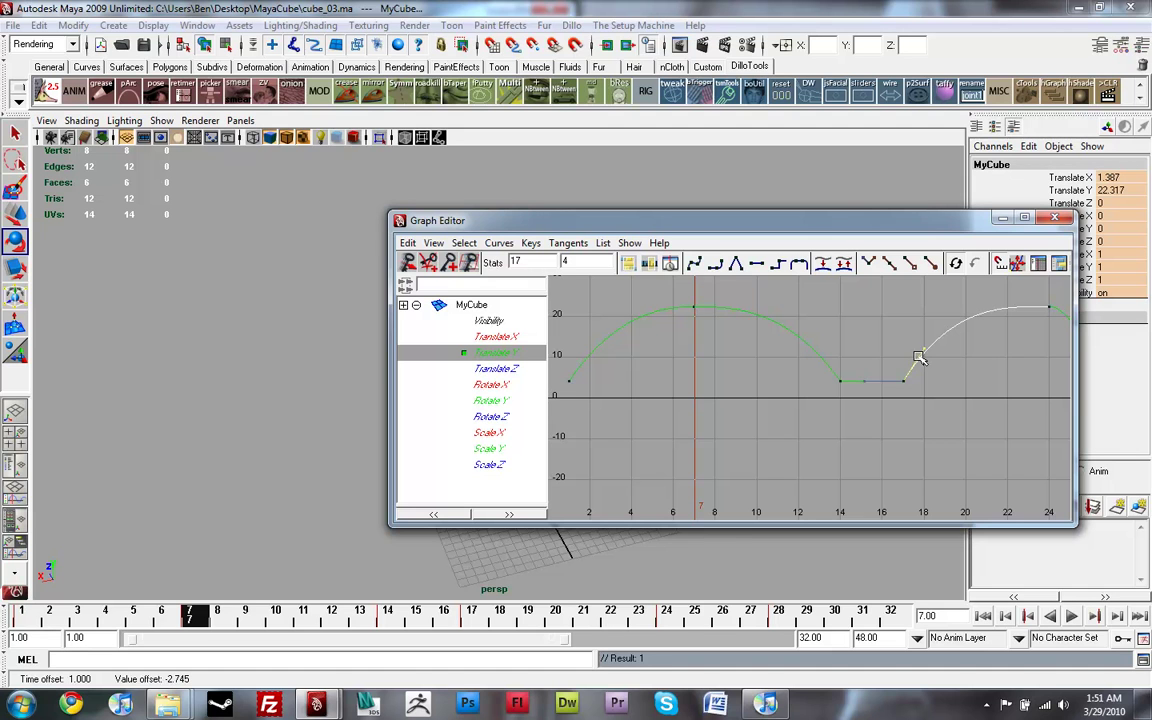
Break the tangents of the Translate Y key at frame 28 and raise its incoming handle to make the final fall steeper.
left_click_drag(835, 226, 629, 236)
left_click_drag(871, 379, 1035, 404)
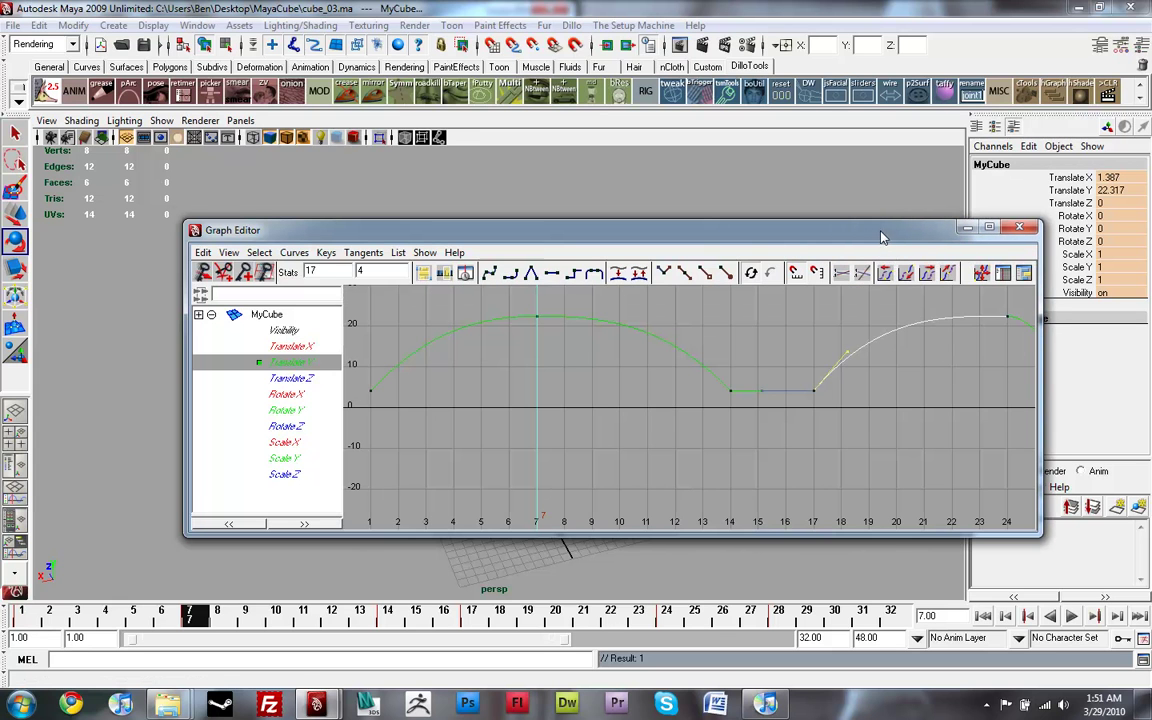
left_click_drag(808, 228, 630, 213)
middle_click_drag(656, 430, 643, 432)
key("ctrl+z")
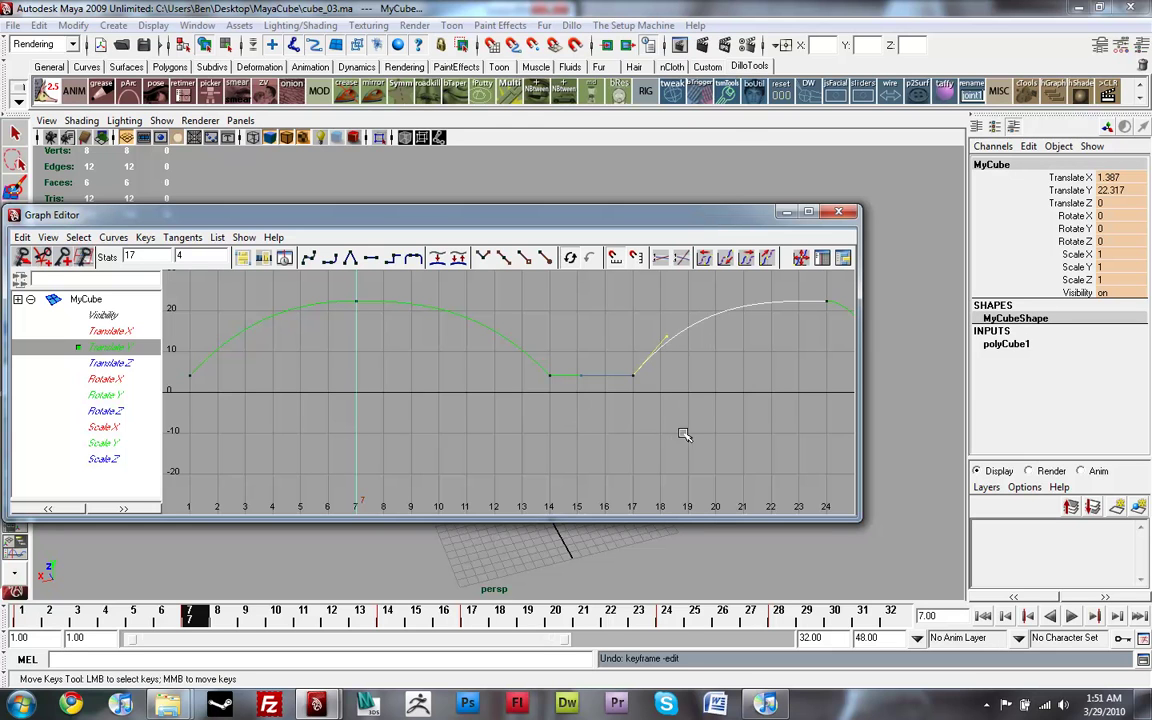
middle_click_drag(735, 420, 536, 390, "alt")
left_click_drag(601, 338, 600, 338)
left_click_drag(690, 372, 720, 404)
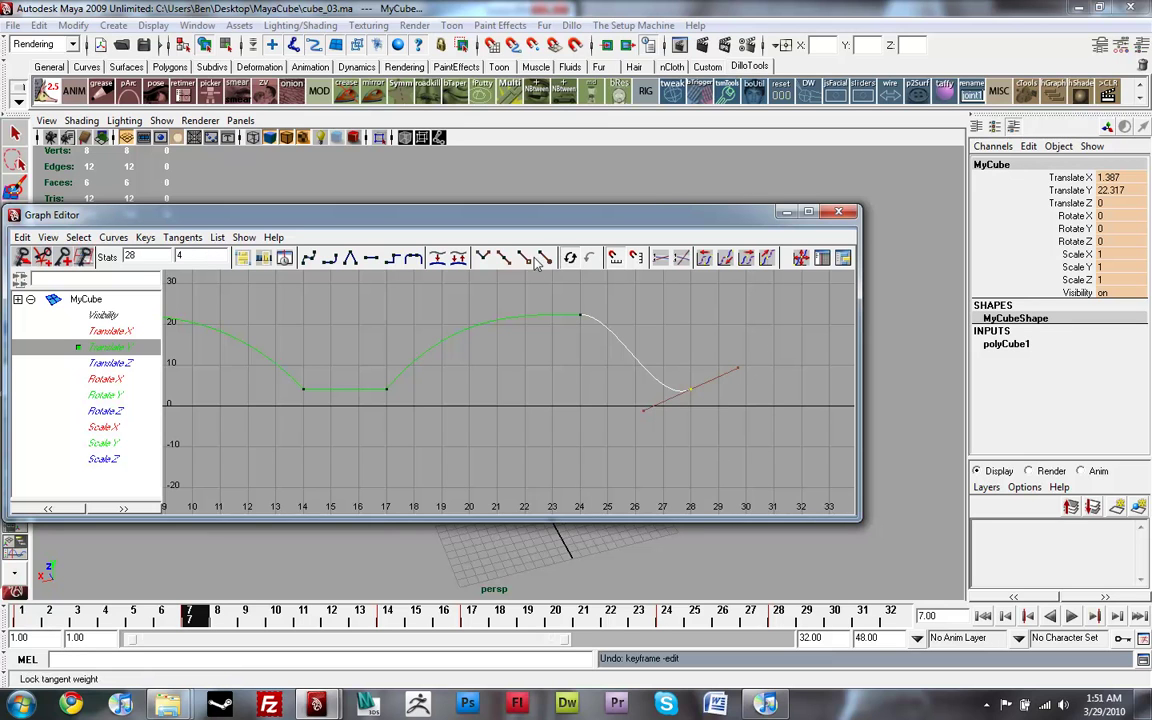
left_click(503, 258)
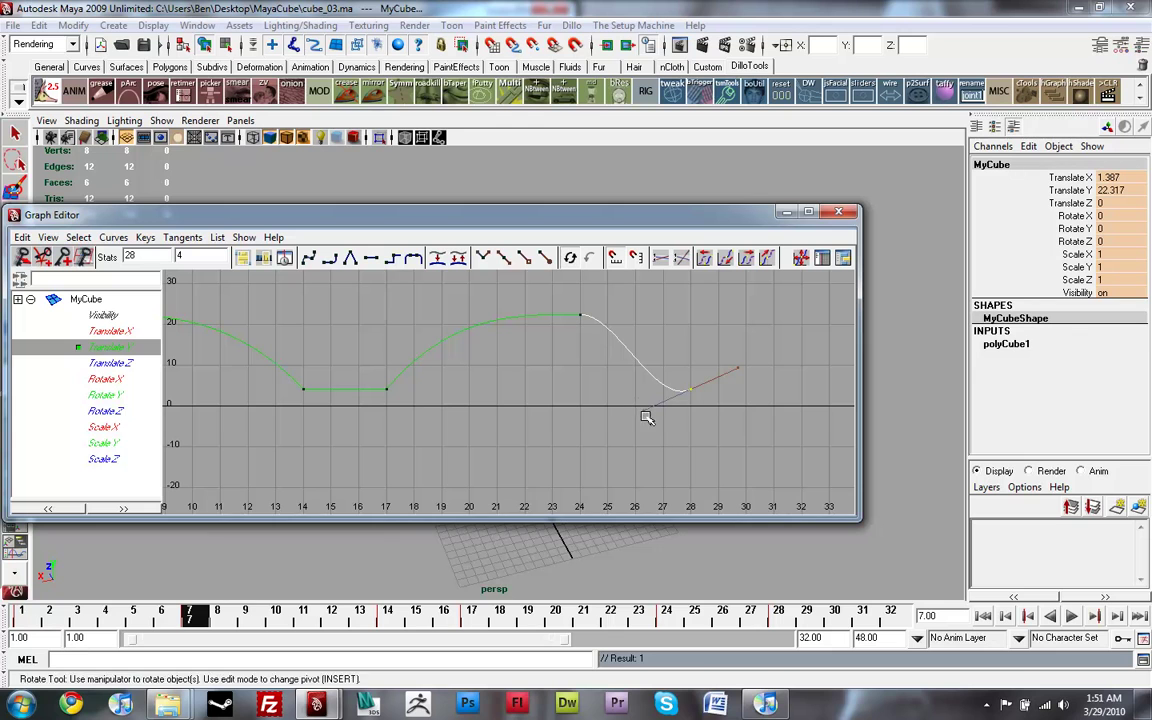
middle_click_drag(643, 411, 654, 346)
left_click(612, 424)
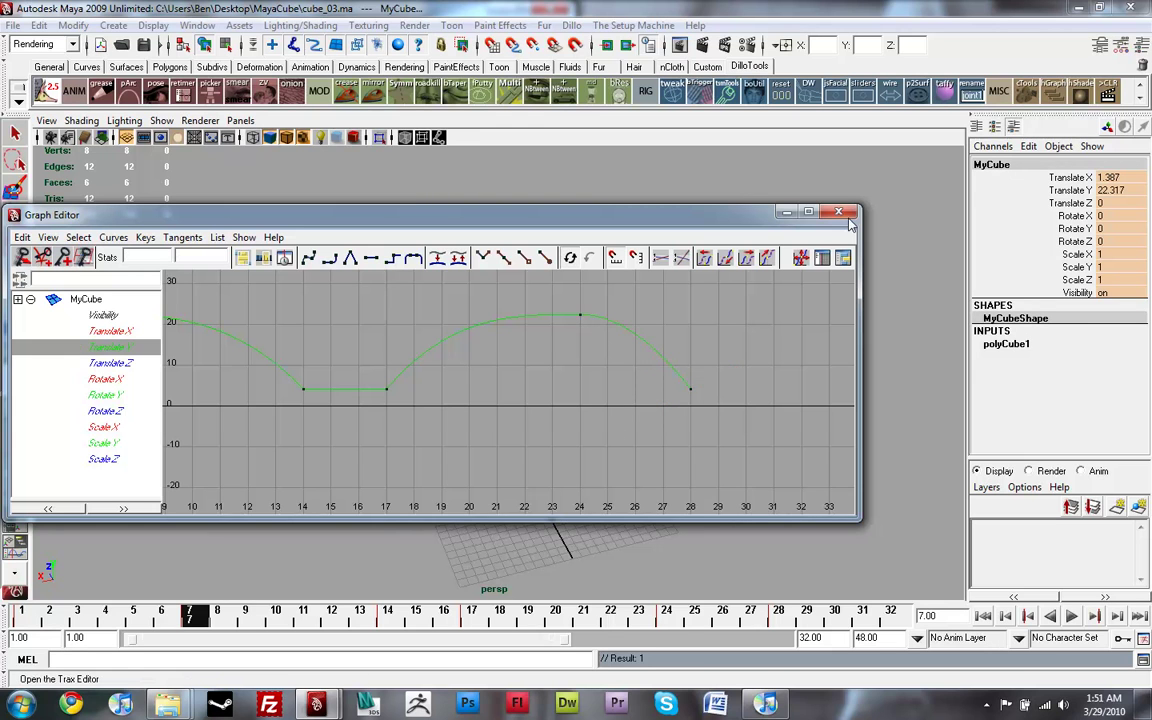
Close the Graph Editor and play the animation with the cube deselected to review the vertical motion, stopping at frame 17.
left_click(838, 211)
key("e")
left_click(777, 371)
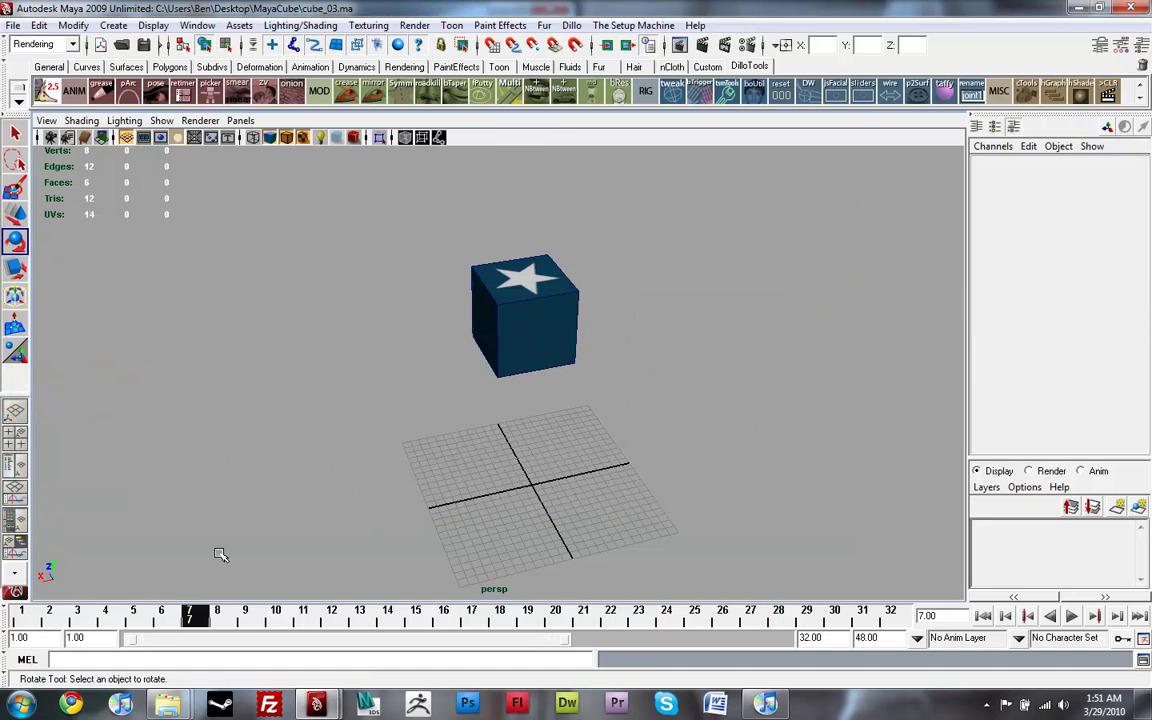
left_click(22, 612)
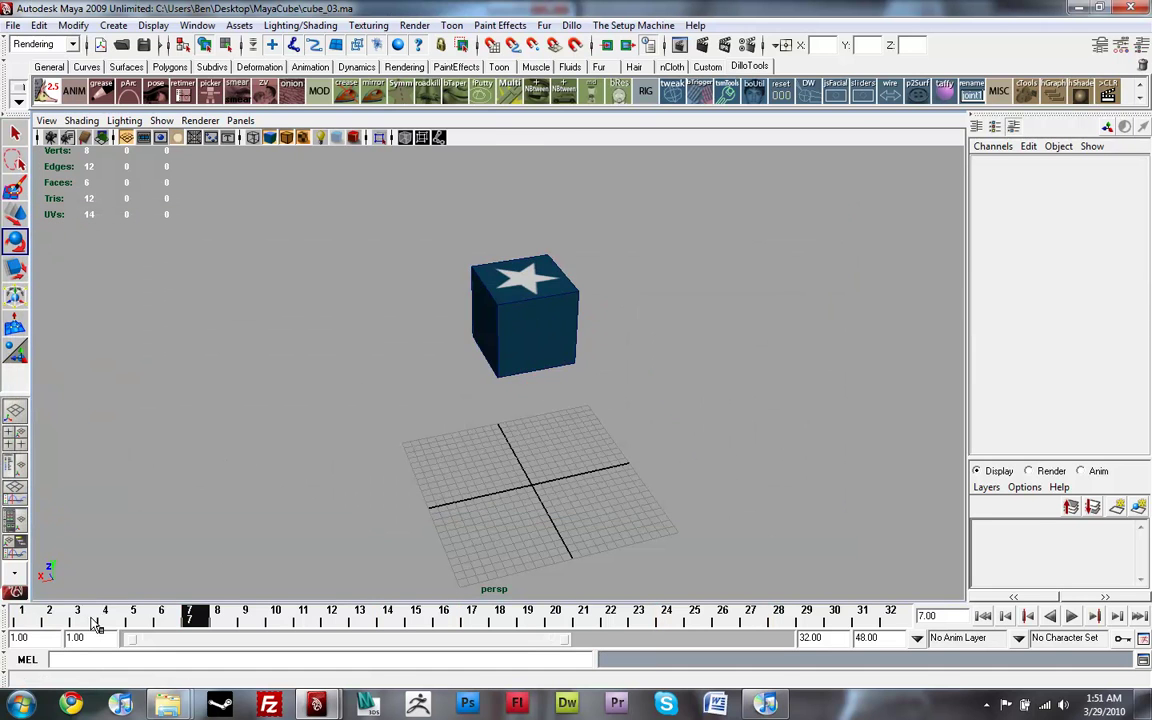
key("alt+v")
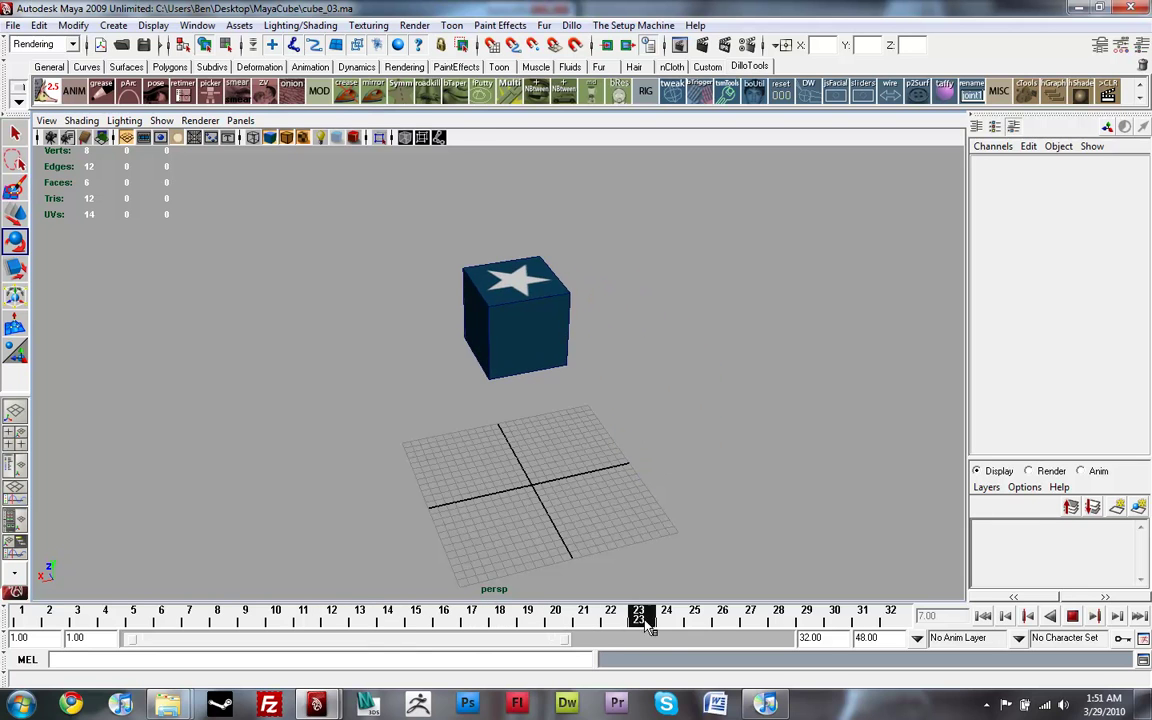
mouse_move(474, 625)
left_mouse_down()
mouse_move(411, 625)
mouse_move(470, 625)
left_mouse_up()
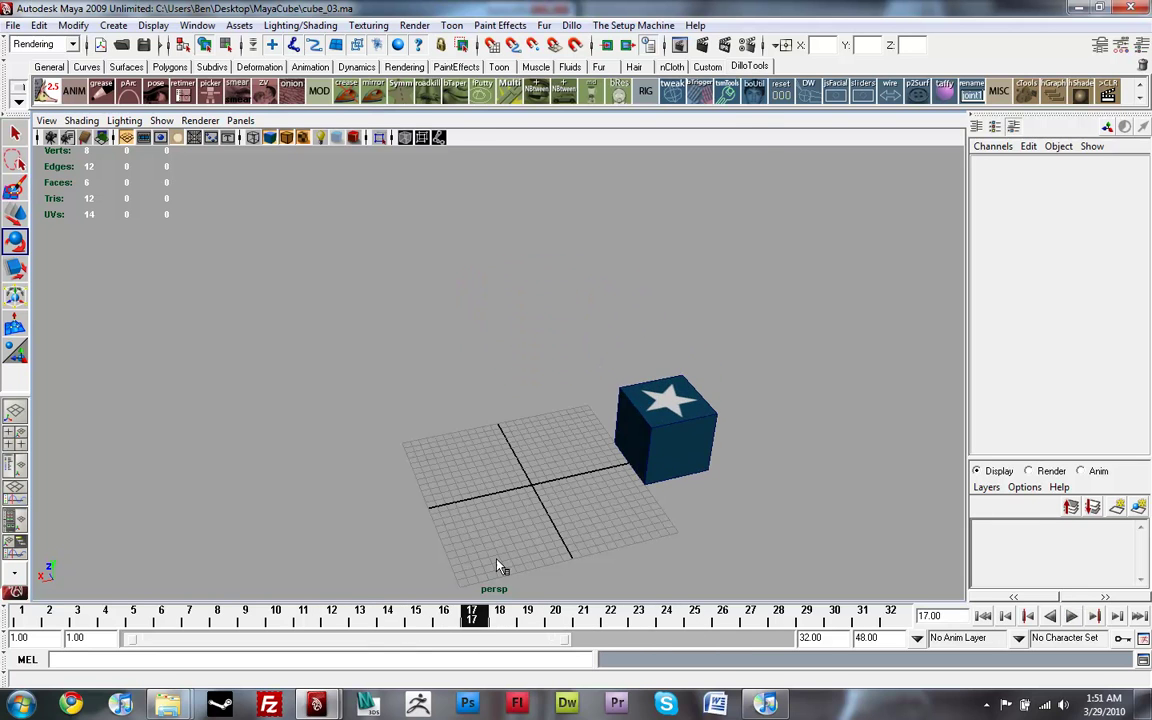
Reopen the Graph Editor, select the cube in the viewport, and isolate its Translate X curve.
left_click(500, 25)
left_click(366, 25)
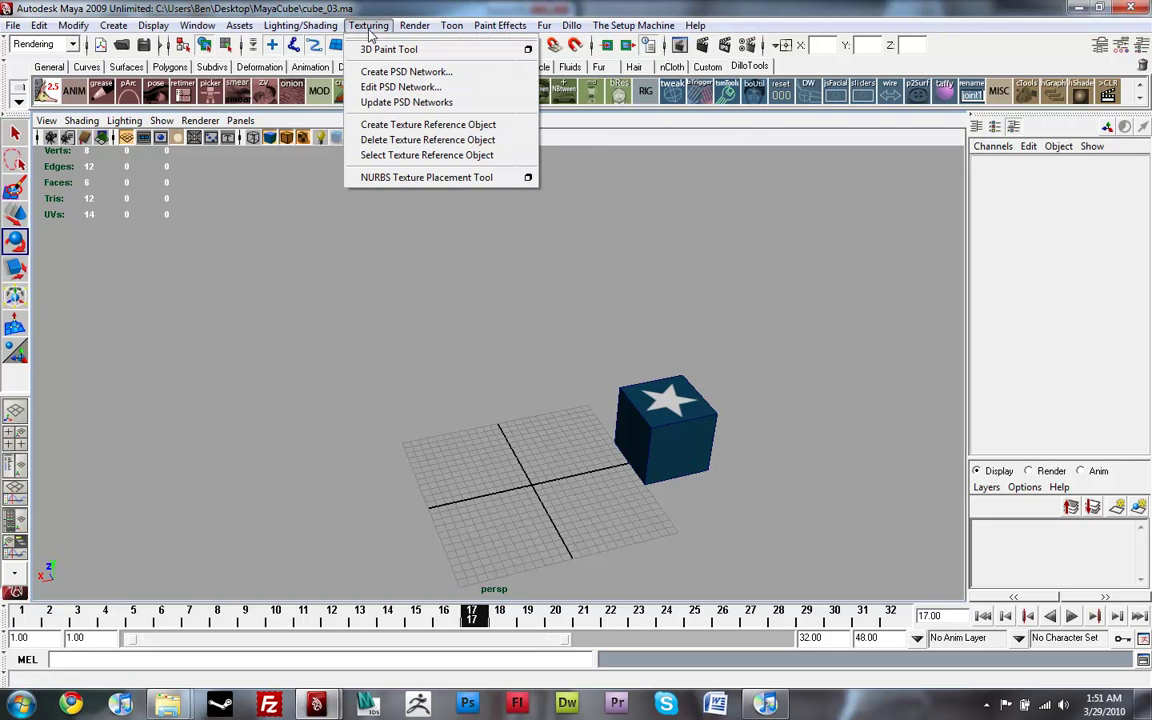
mouse_move(198, 27)
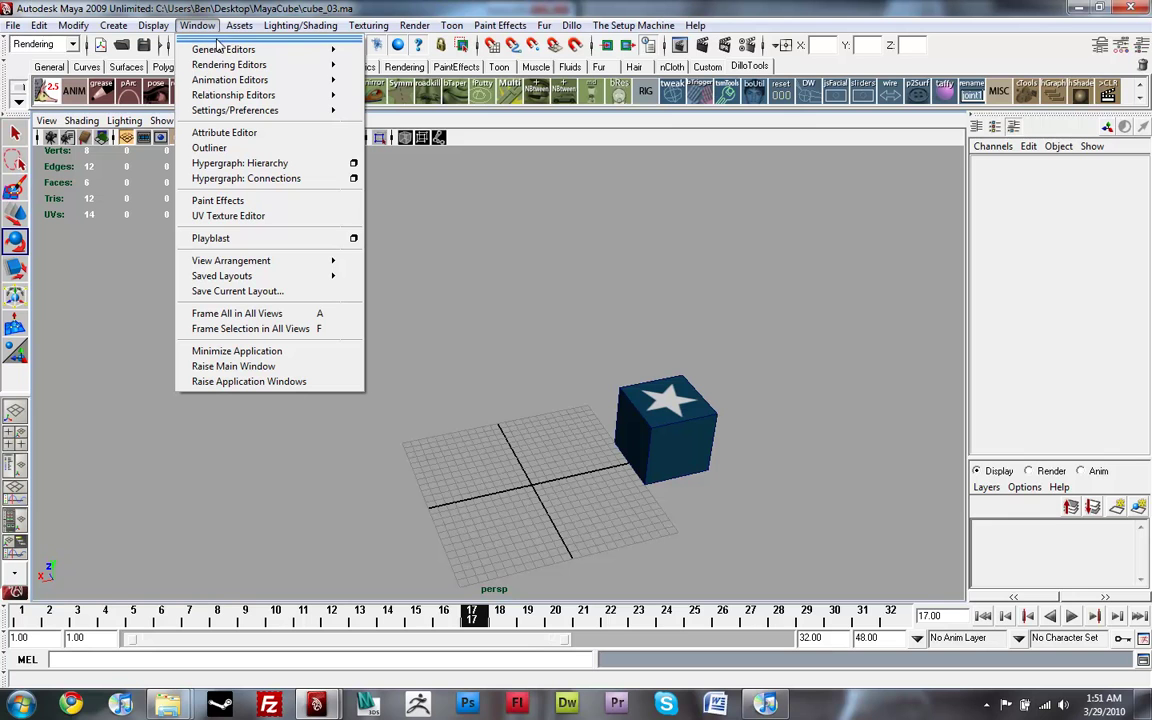
mouse_move(234, 84)
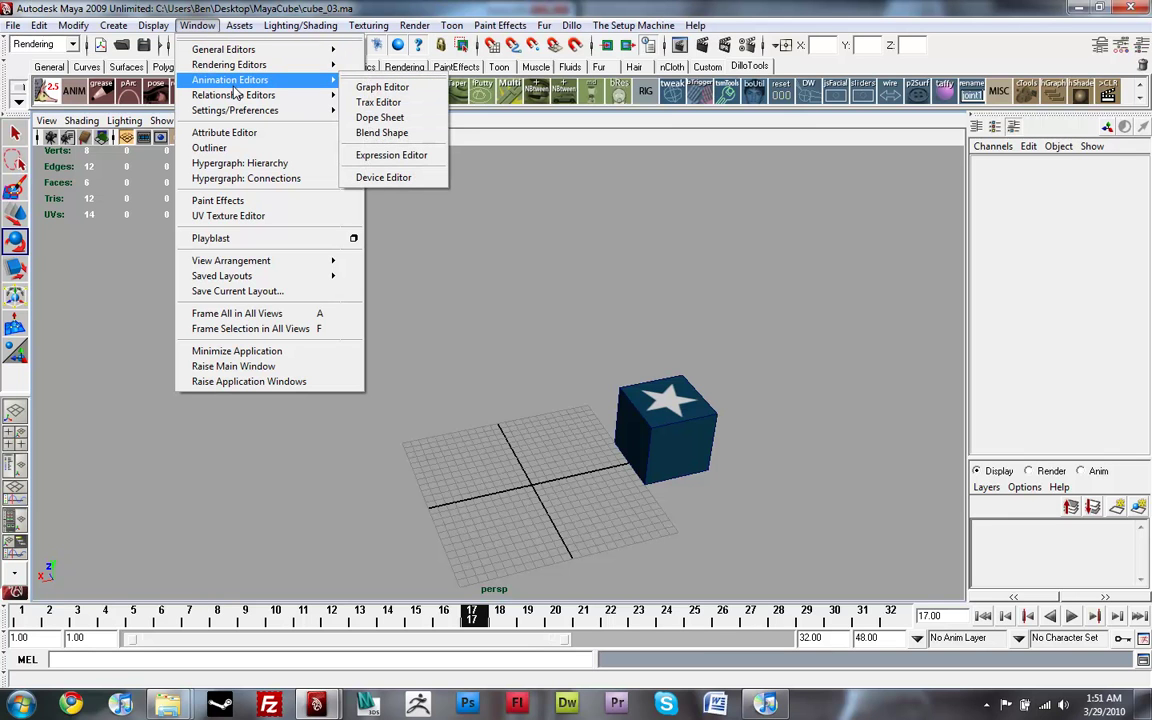
left_click(382, 87)
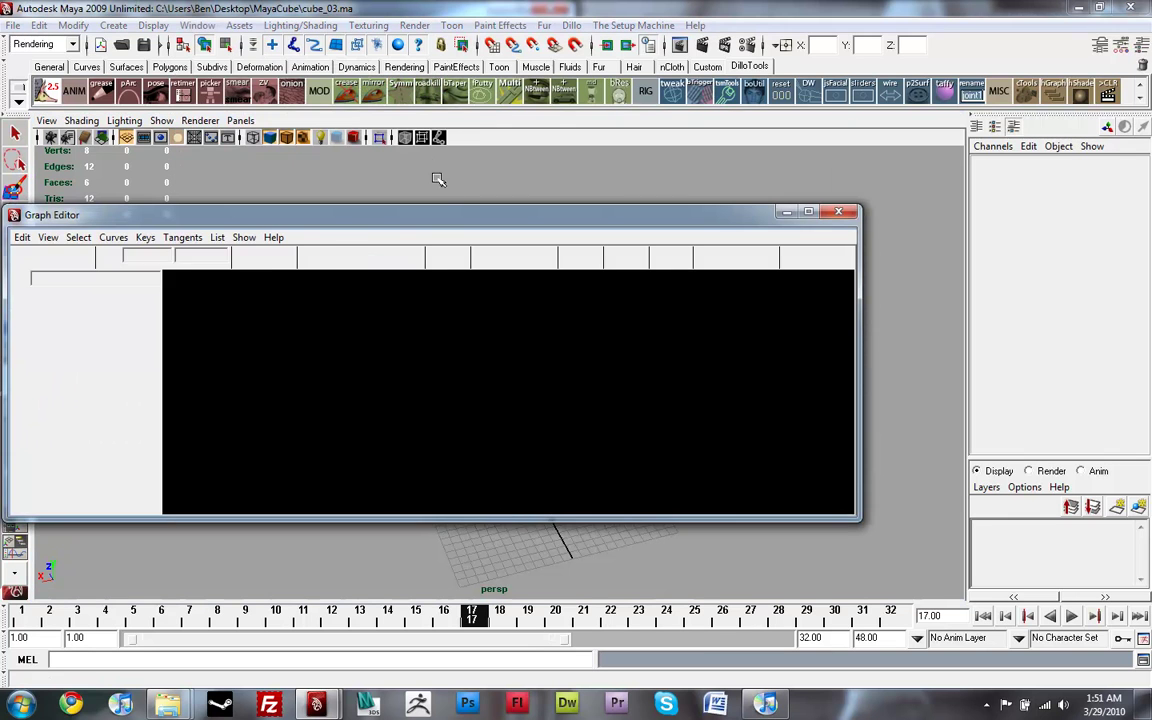
left_click_drag(290, 216, 463, 232)
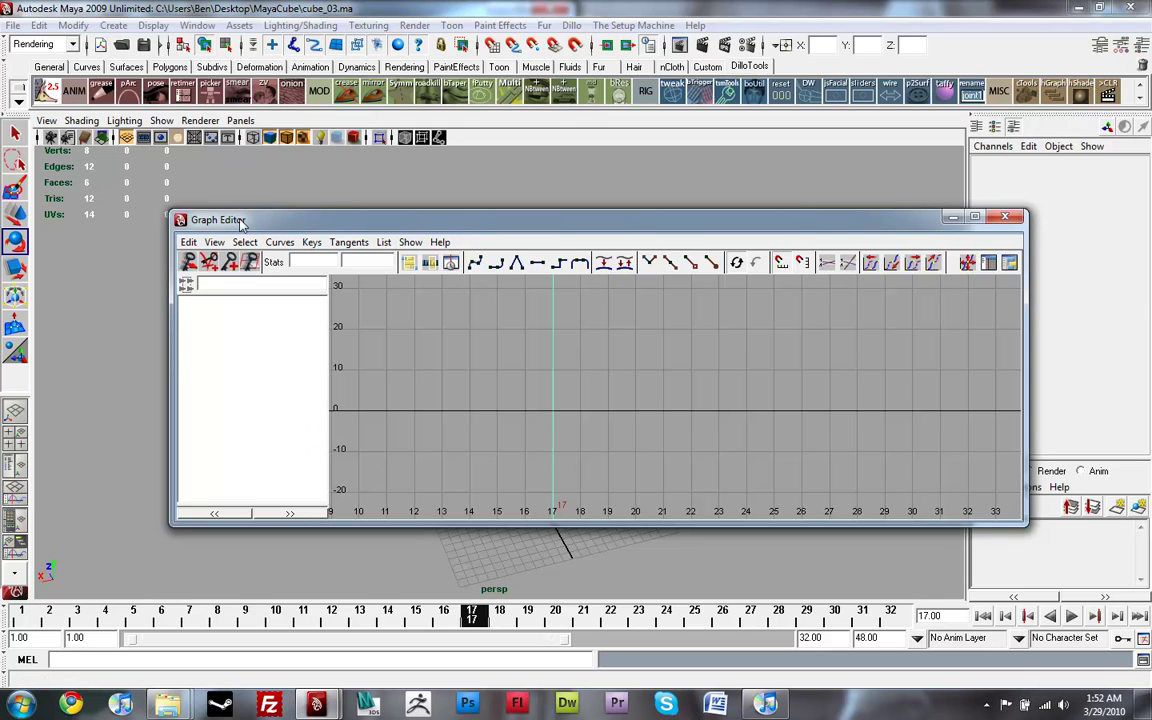
left_click_drag(305, 232, 219, 185)
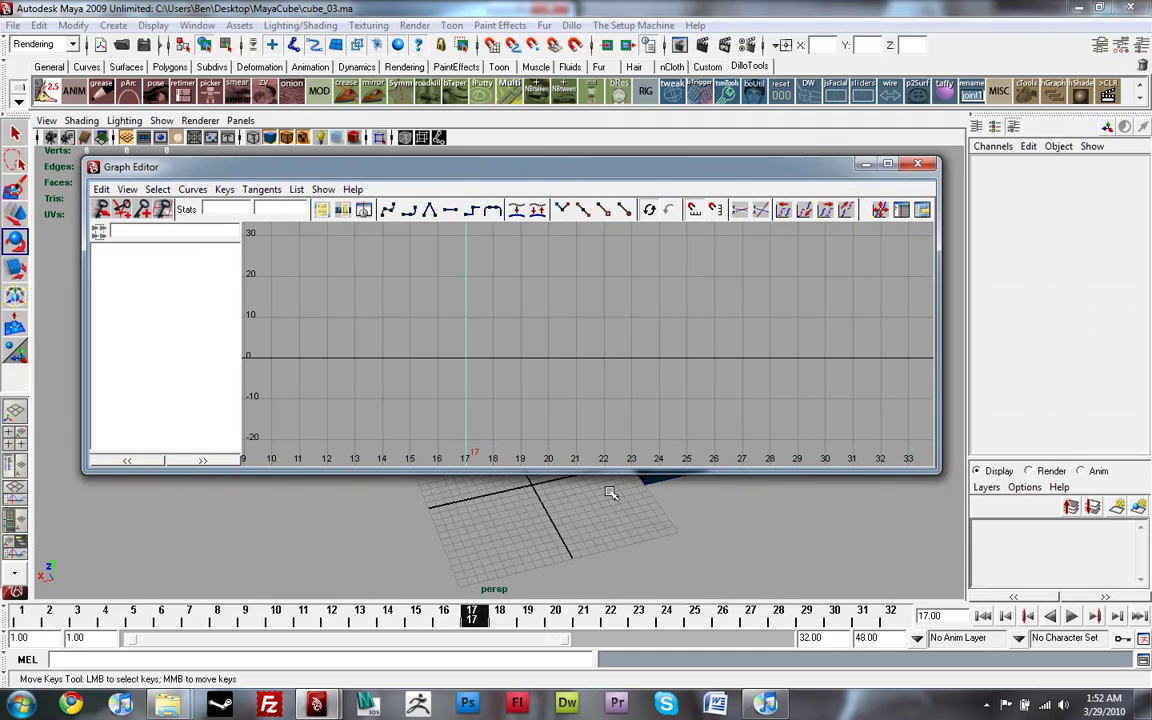
left_click_drag(560, 505, 625, 548, "alt")
key("e")
left_click(545, 497)
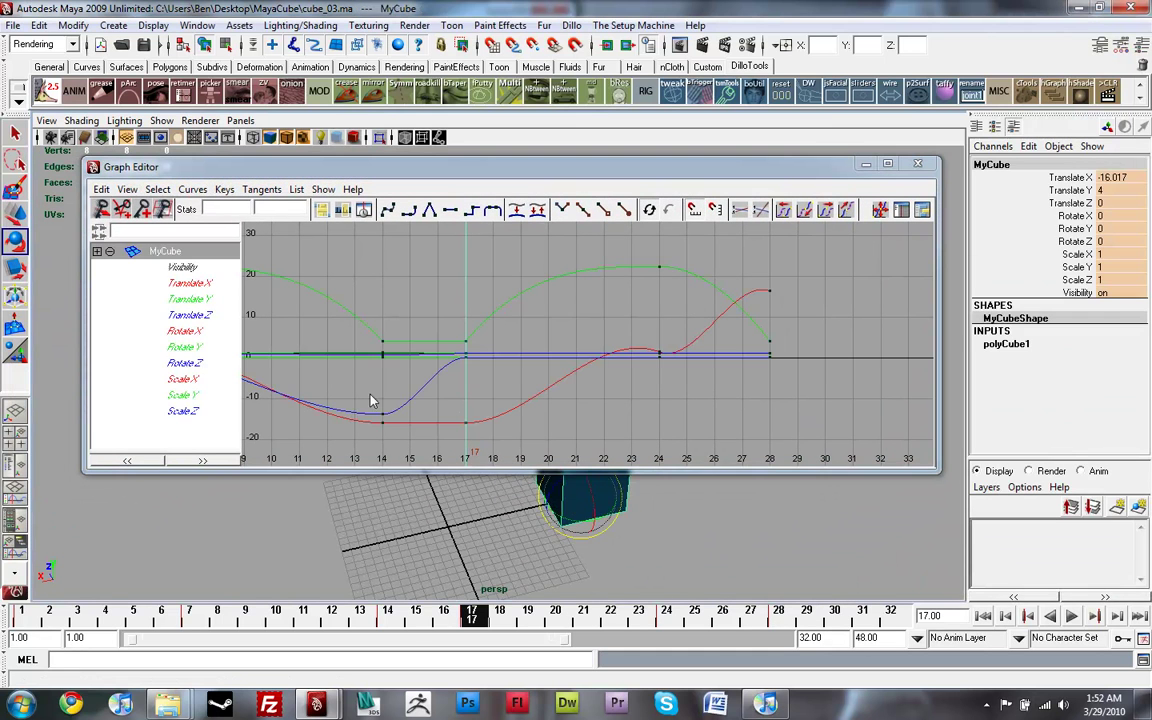
left_click(193, 288)
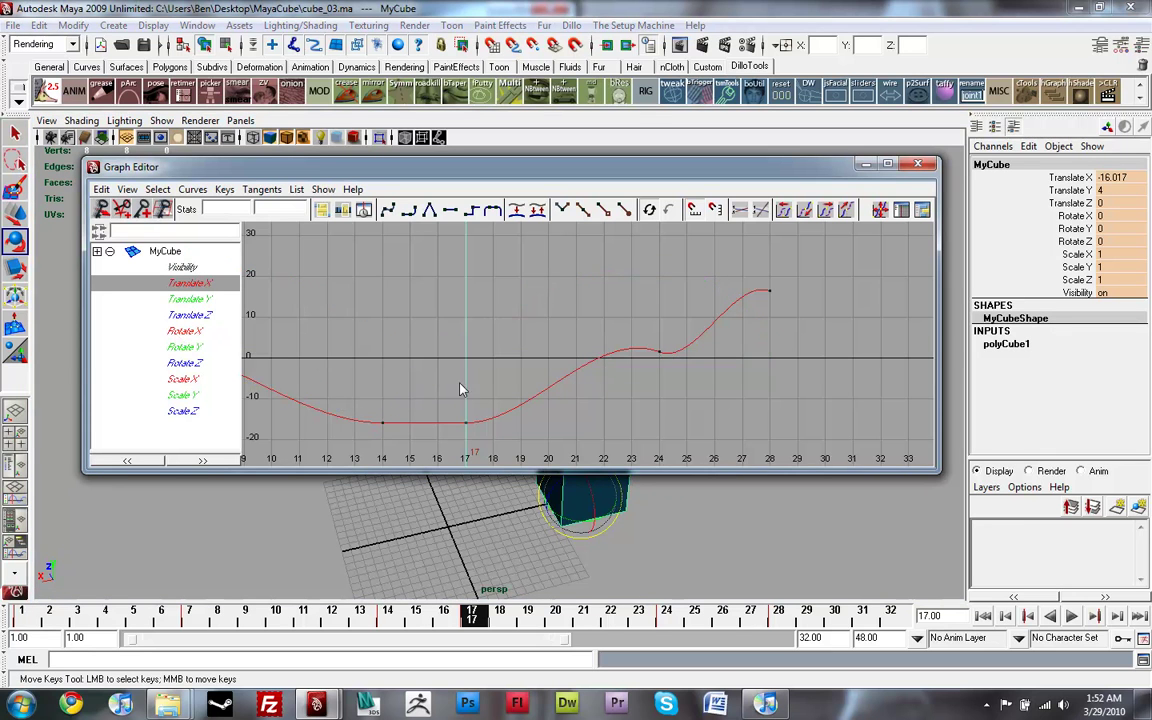
Apply linear tangents to the Translate X keys at frames 1, 7 and 14.
middle_click_drag(395, 369, 657, 366, "alt")
scroll(657, 366, "down", 2)
scroll(559, 407, "up", 1)
scroll(559, 407, "up", 1)
scroll(548, 368, "down", 2)
scroll(550, 368, "up", 2)
scroll(549, 369, "down", 2)
scroll(517, 342, "up", 2)
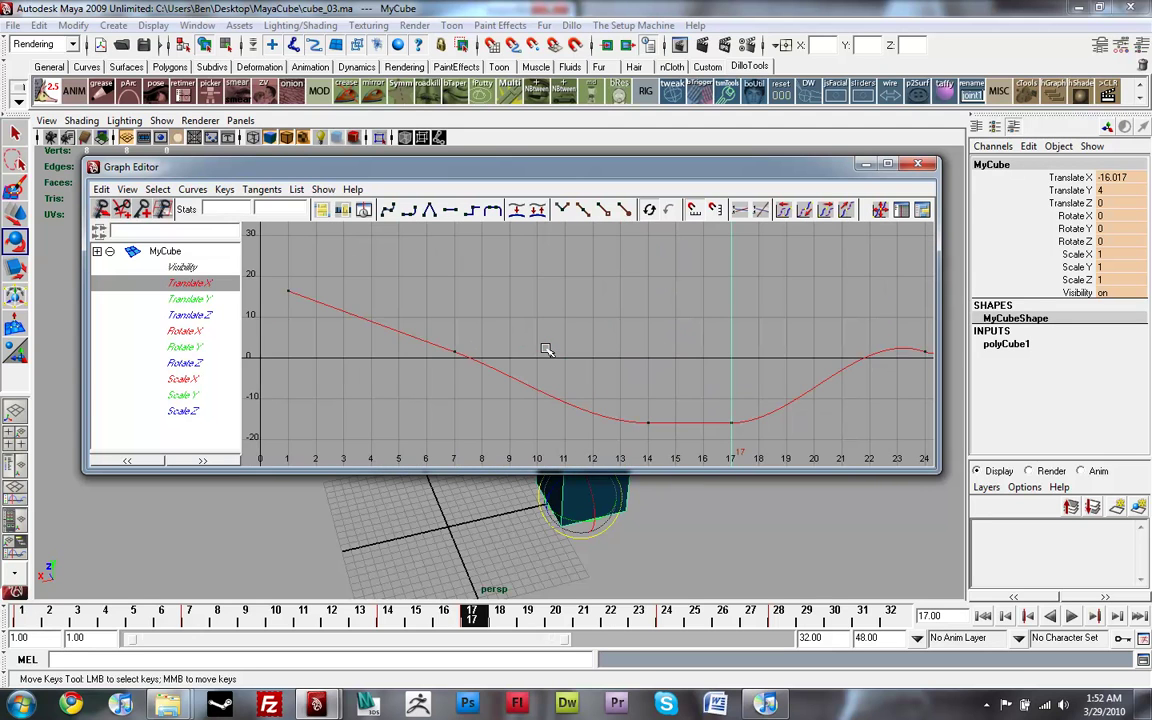
middle_click_drag(576, 345, 567, 319, "alt")
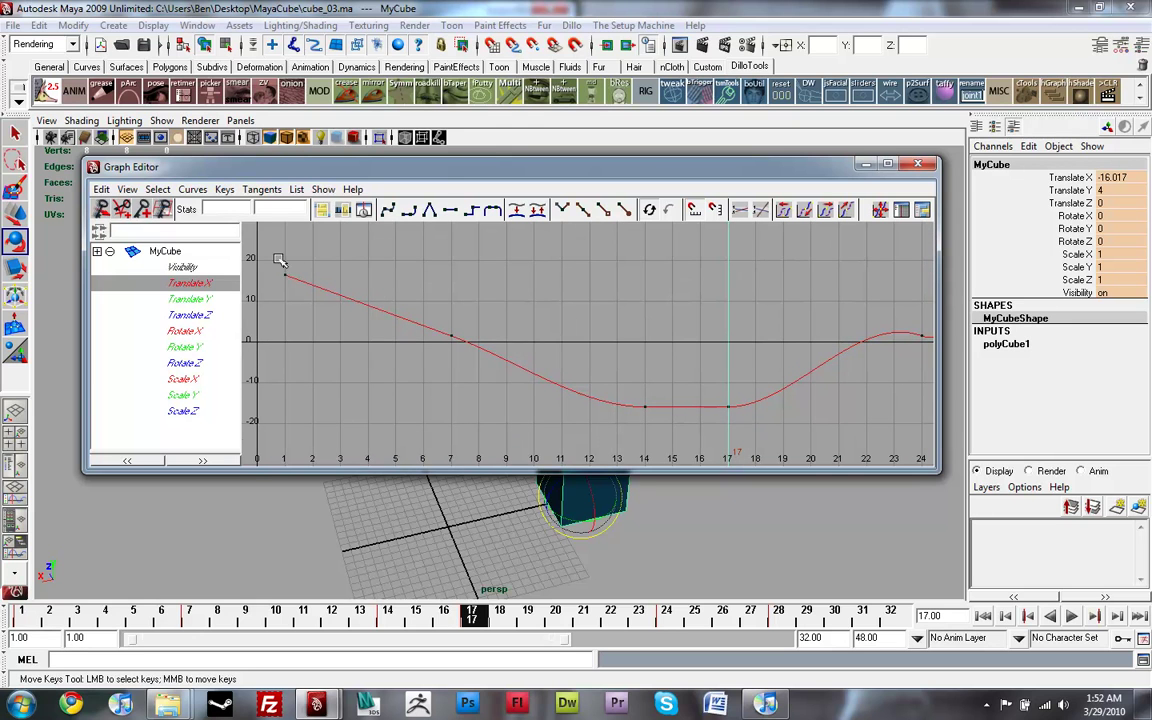
left_click_drag(598, 397, 669, 437)
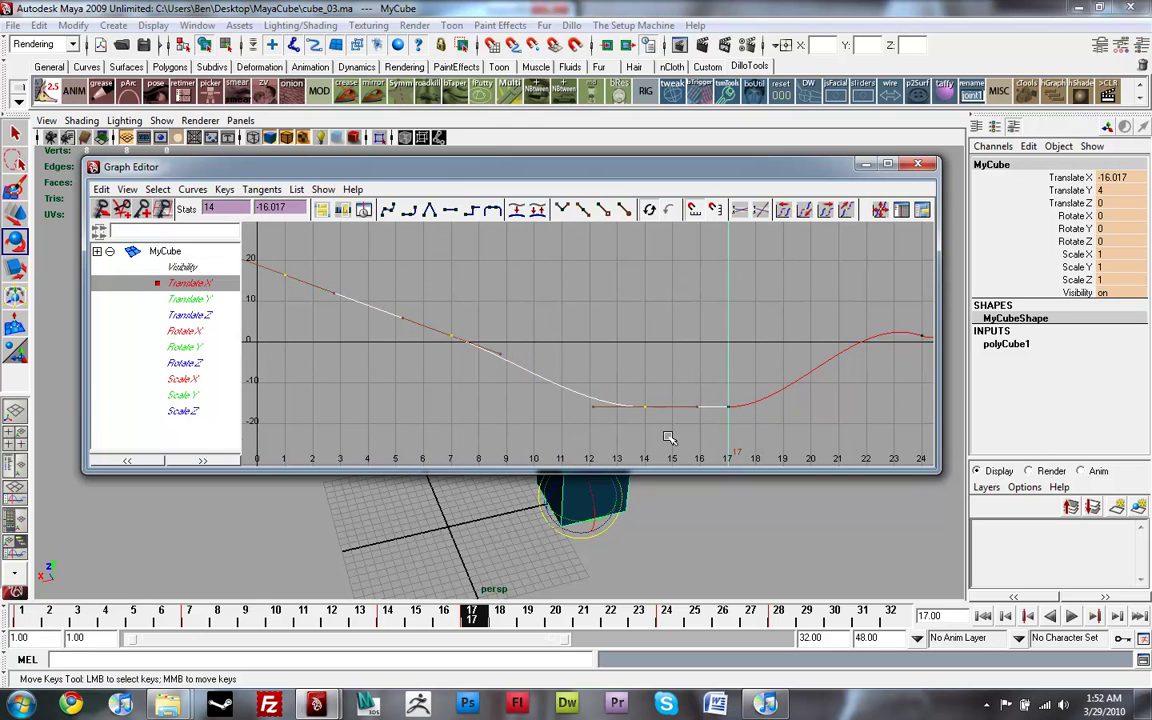
left_click(430, 213)
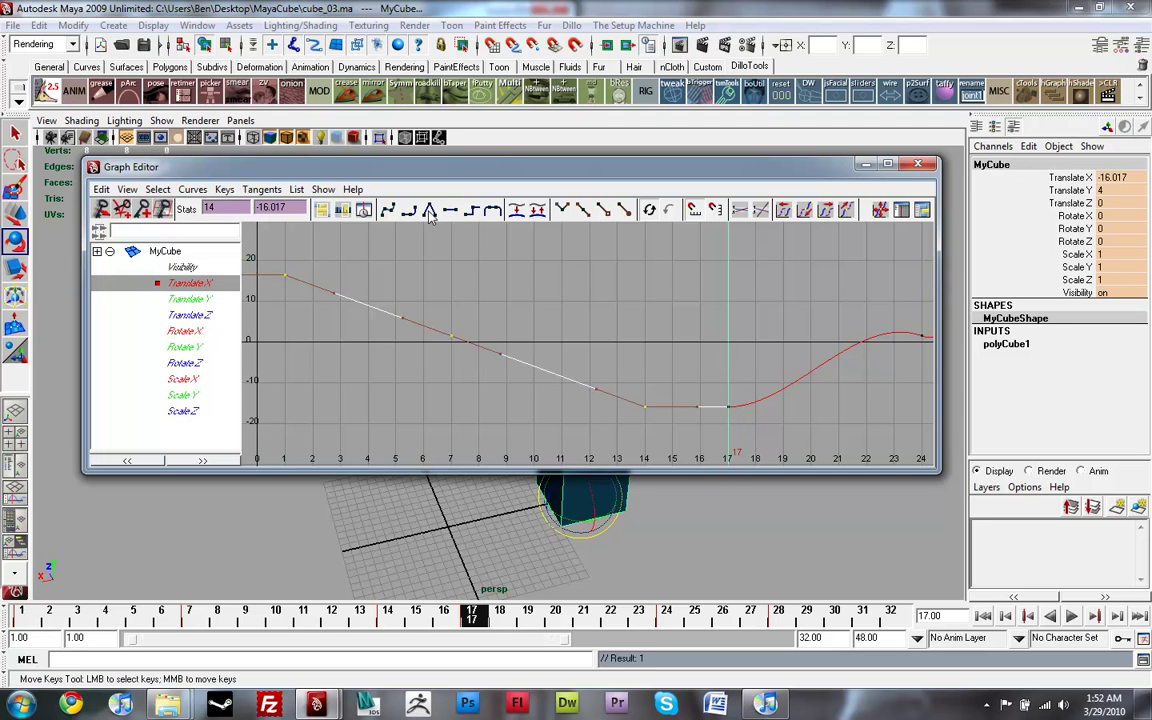
left_click(681, 386)
Apply linear tangents to the Translate X keys from frame 14 through frame 28 for the return jump.
middle_click_drag(681, 386, 456, 394, "alt")
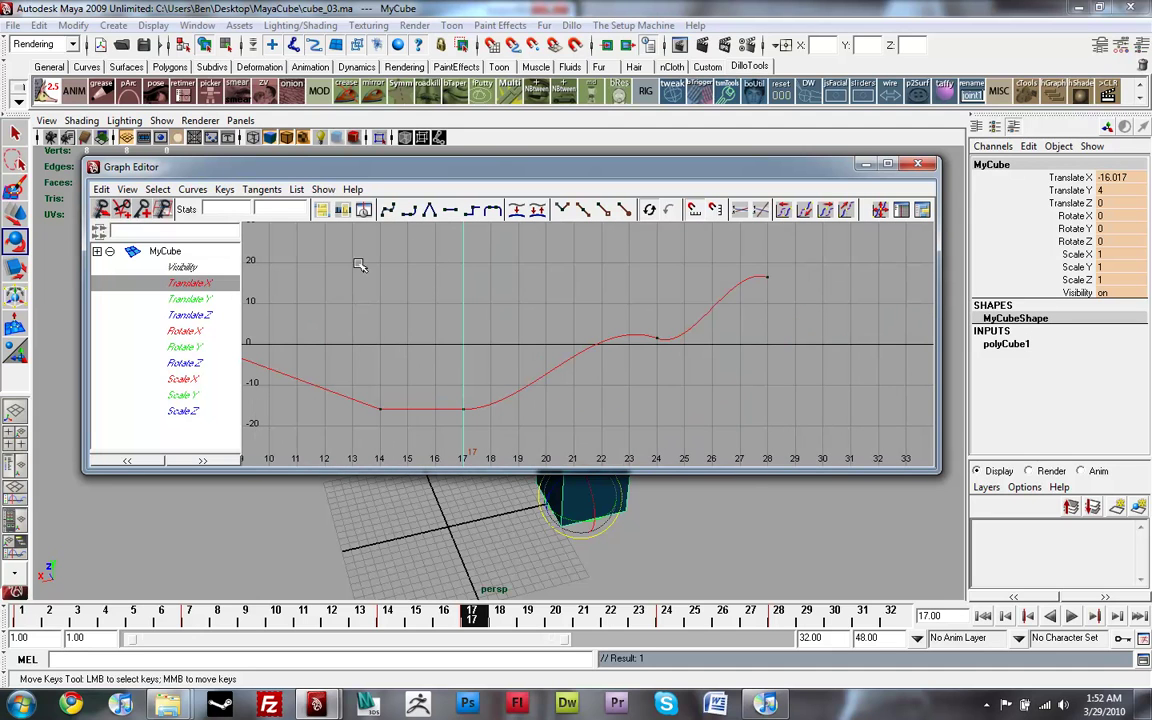
left_click(545, 375)
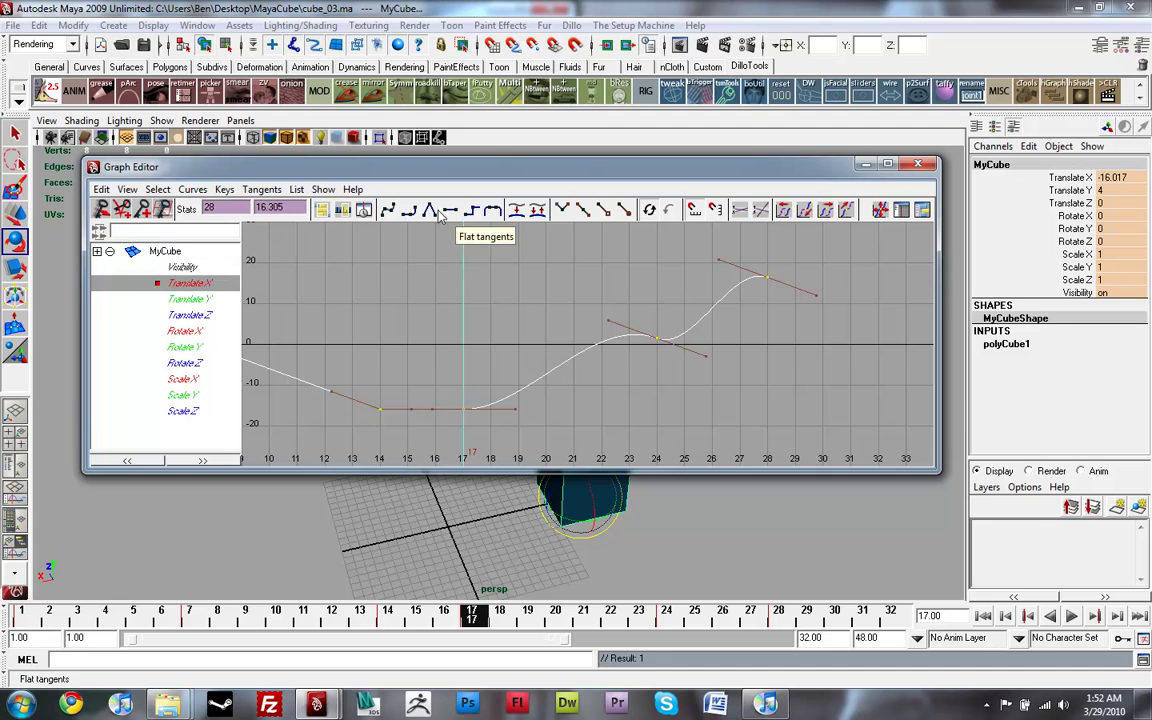
left_click(429, 210)
left_click(570, 297)
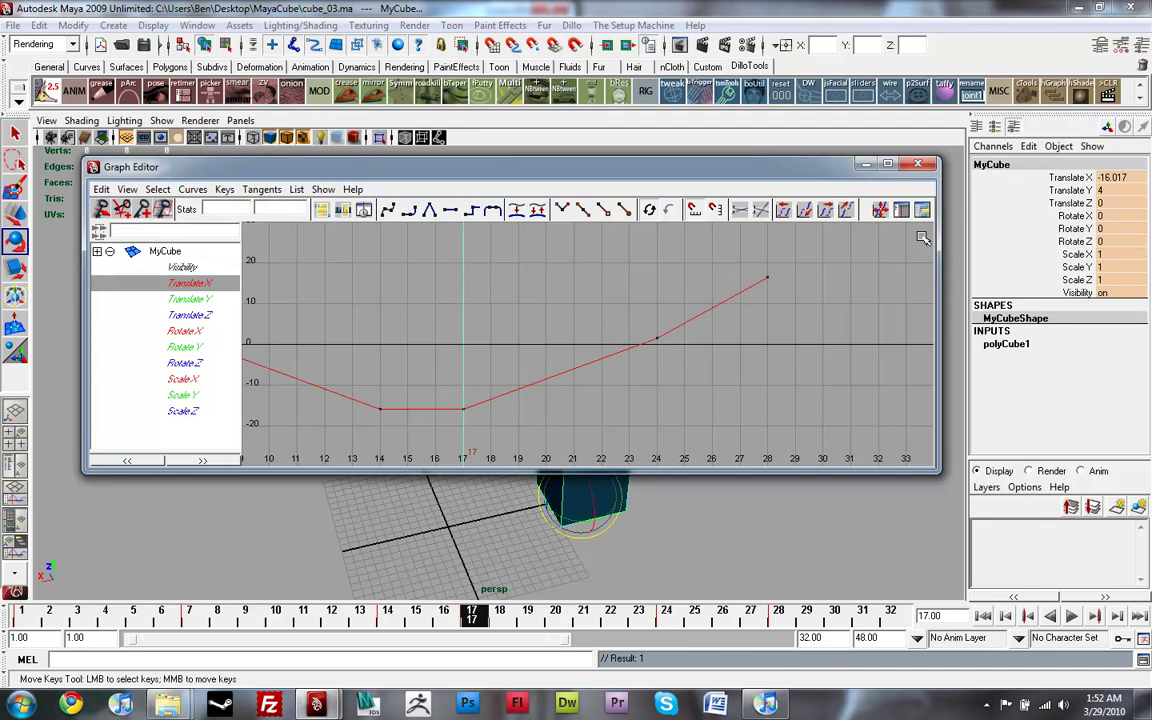
Close the Graph Editor and play the animation repeatedly from frame 1 to check the sideways travel of both jumps.
left_click(918, 163)
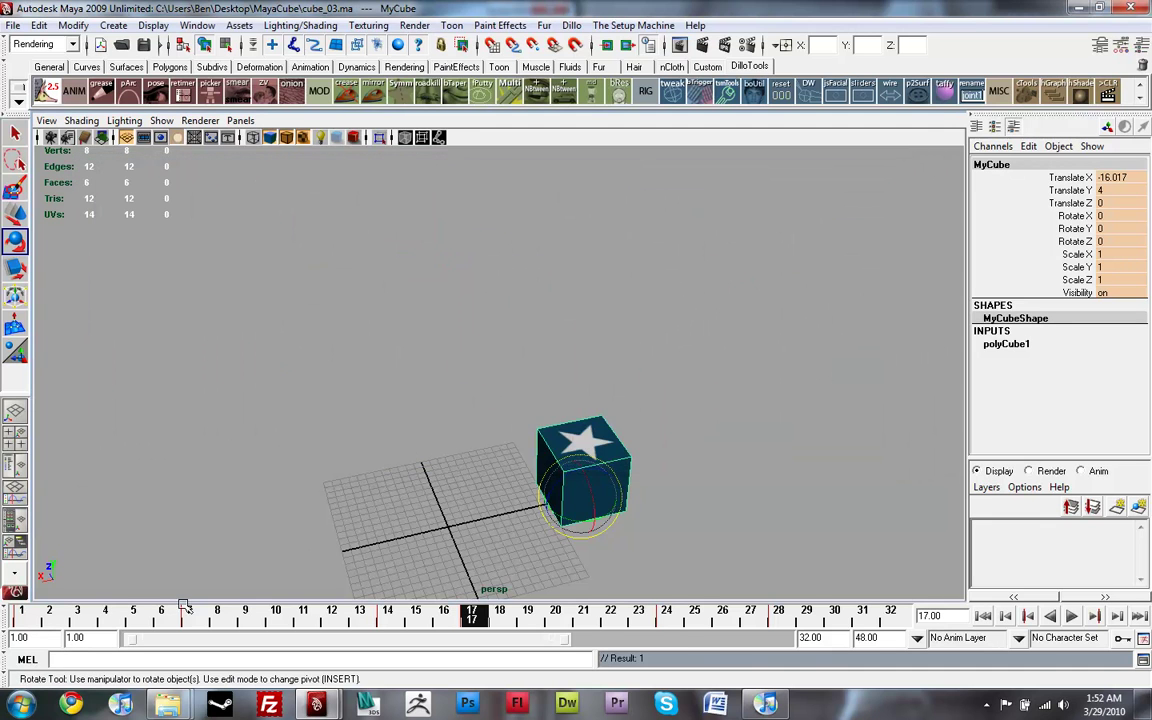
key("alt+v")
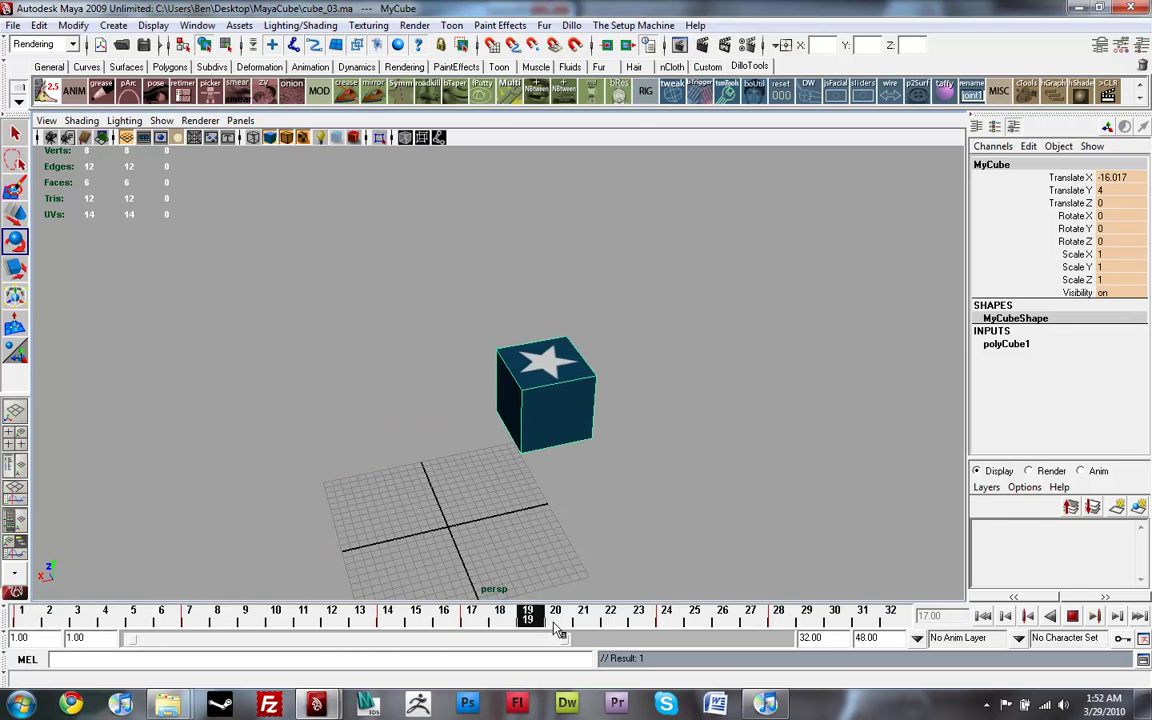
left_click_drag(388, 622, 21, 622)
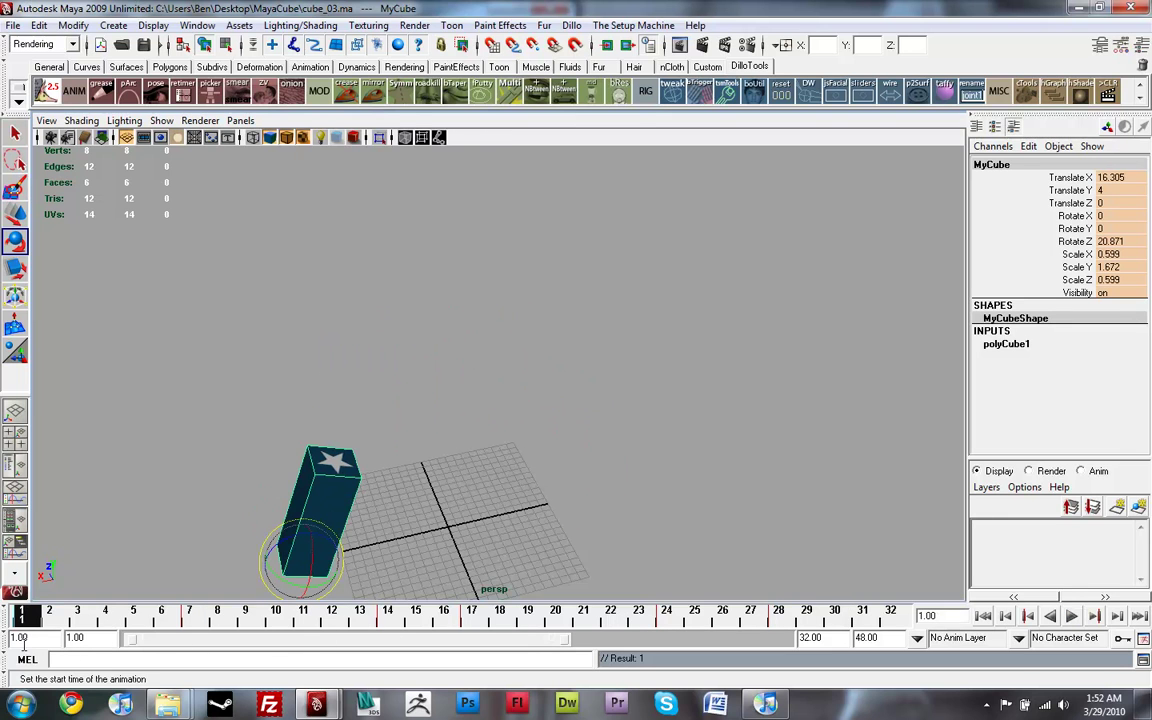
key("alt+v")
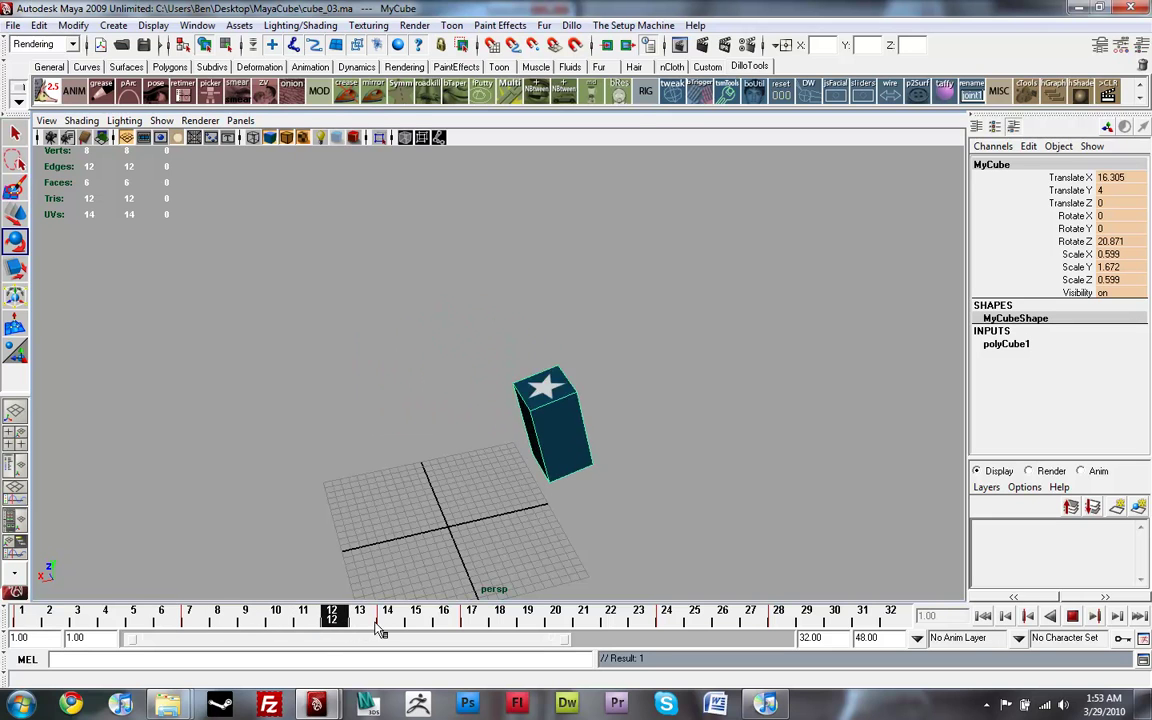
left_click_drag(484, 622, 5, 622)
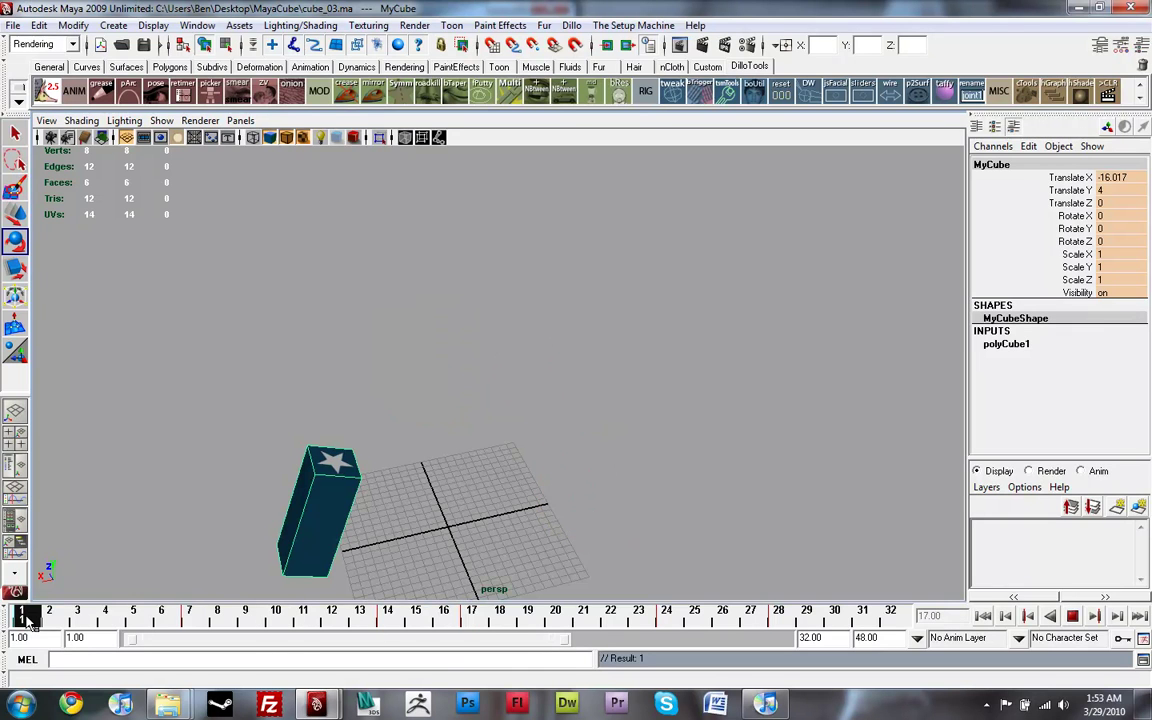